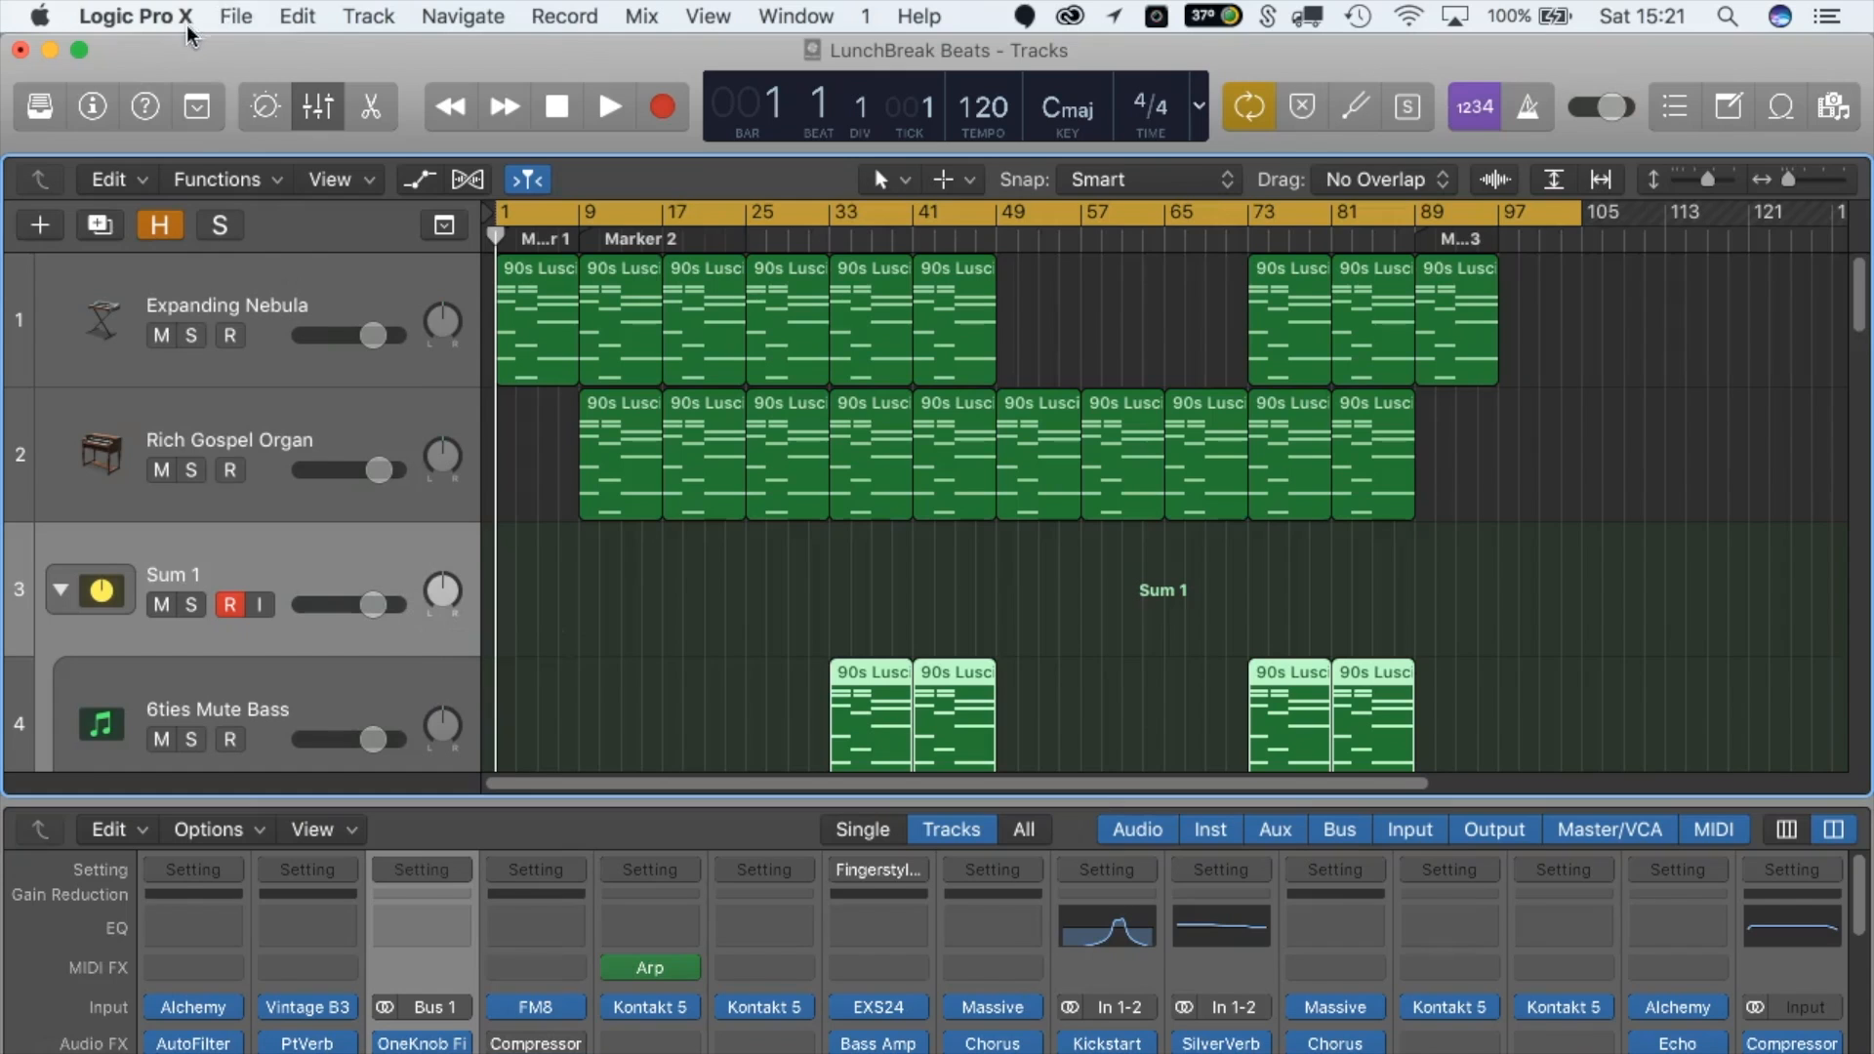
pyautogui.click(161, 17)
pyautogui.moveTo(227, 127)
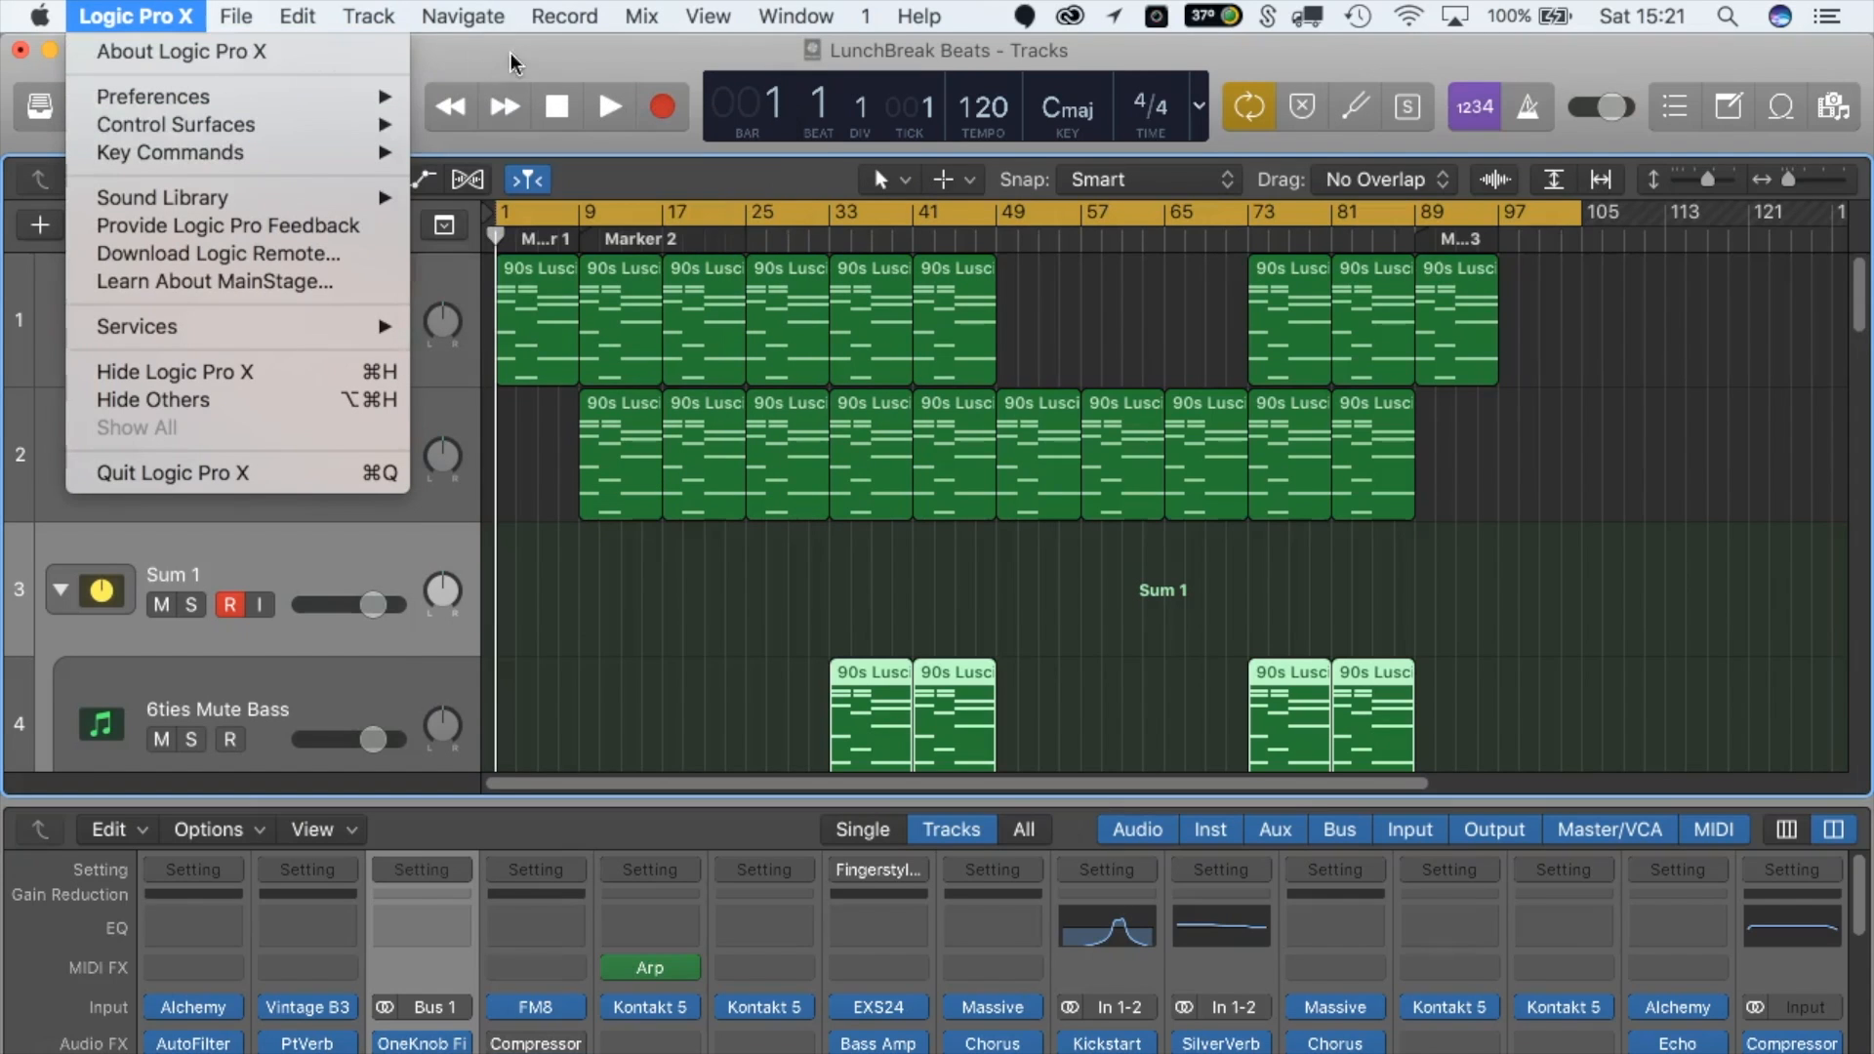
pyautogui.click(560, 56)
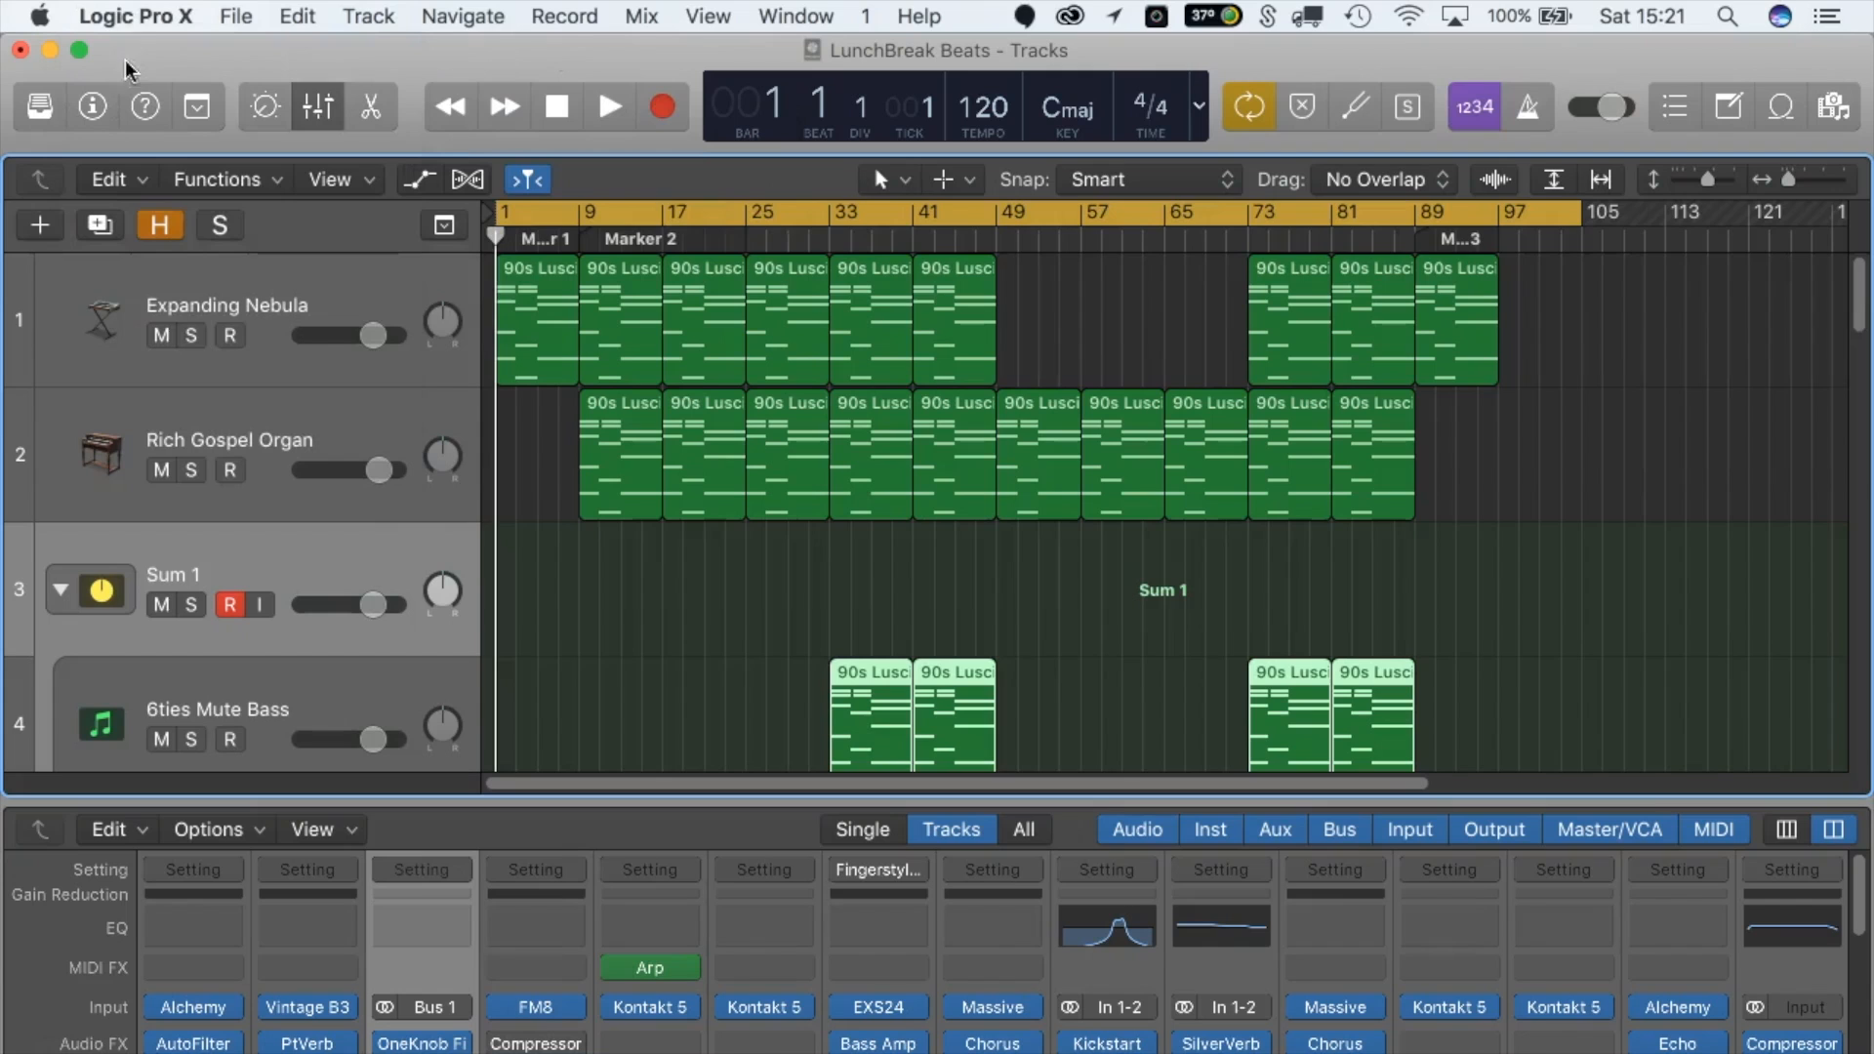
# - Open the Controller Assignments window from the control surface options
pyautogui.click(150, 18)
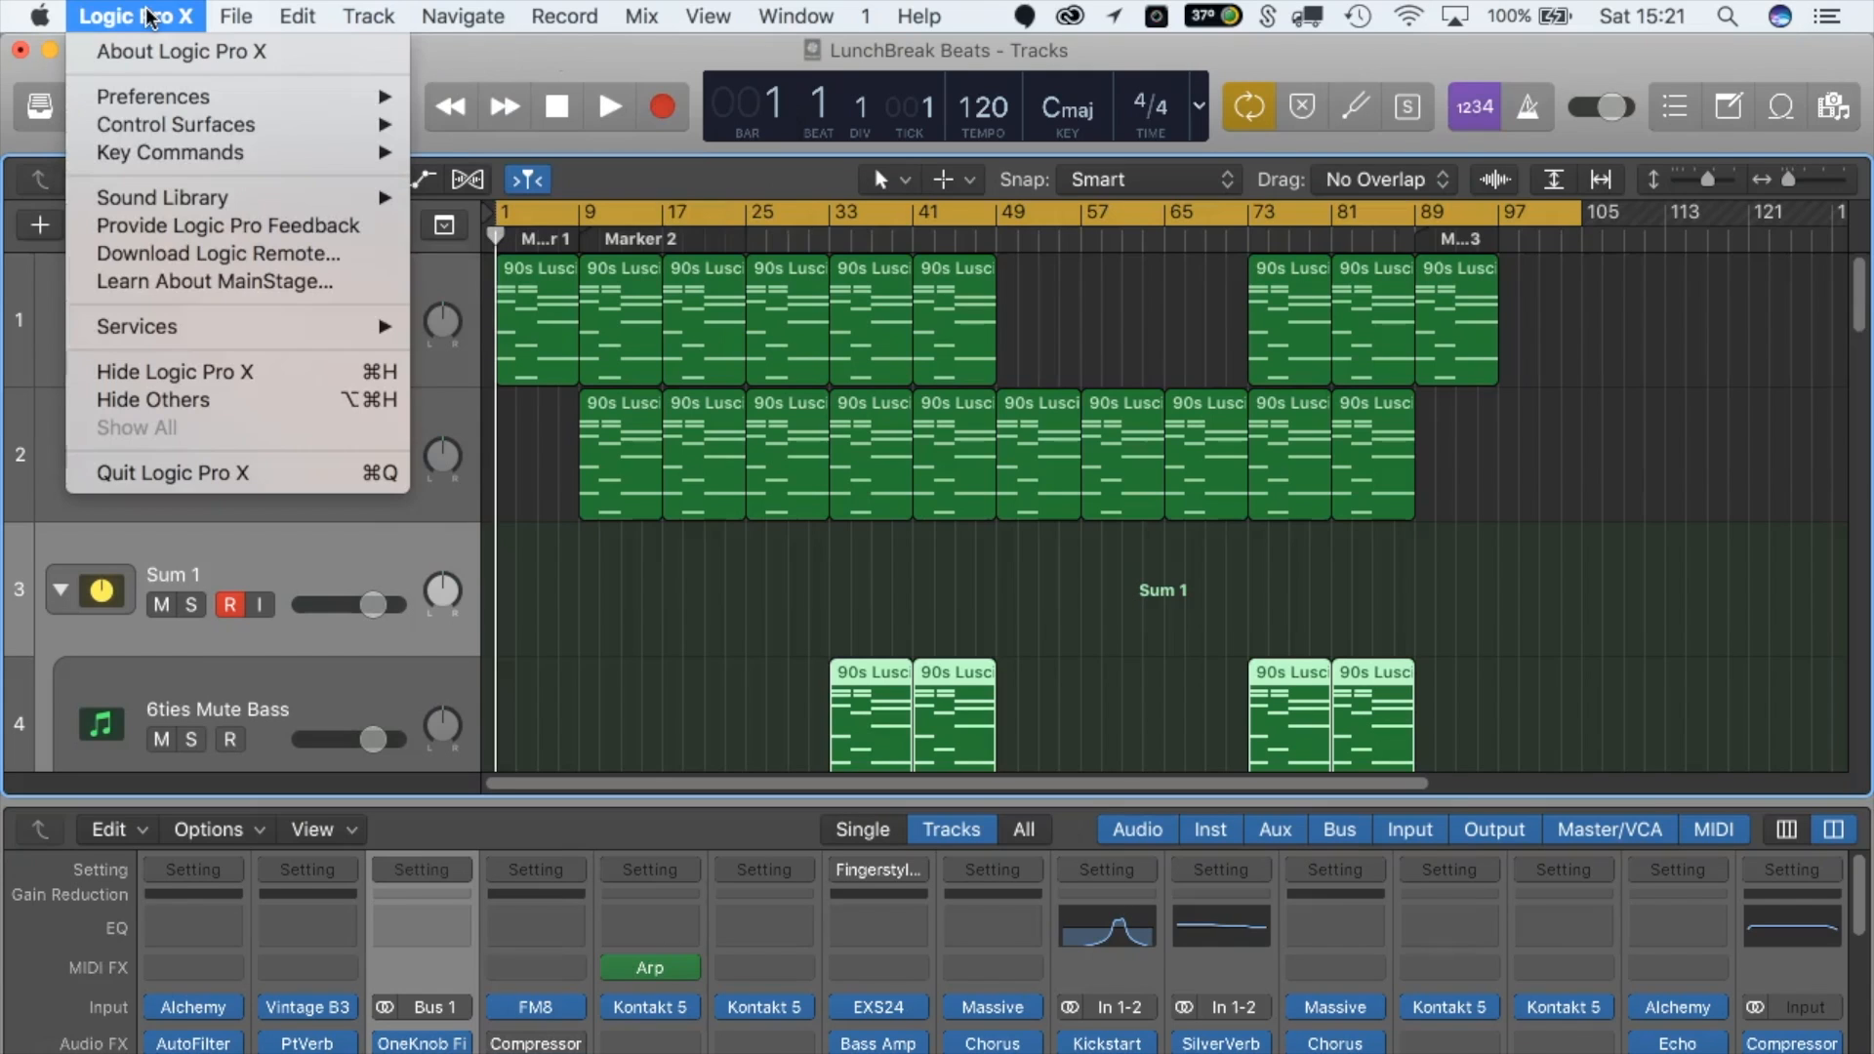
pyautogui.moveTo(149, 132)
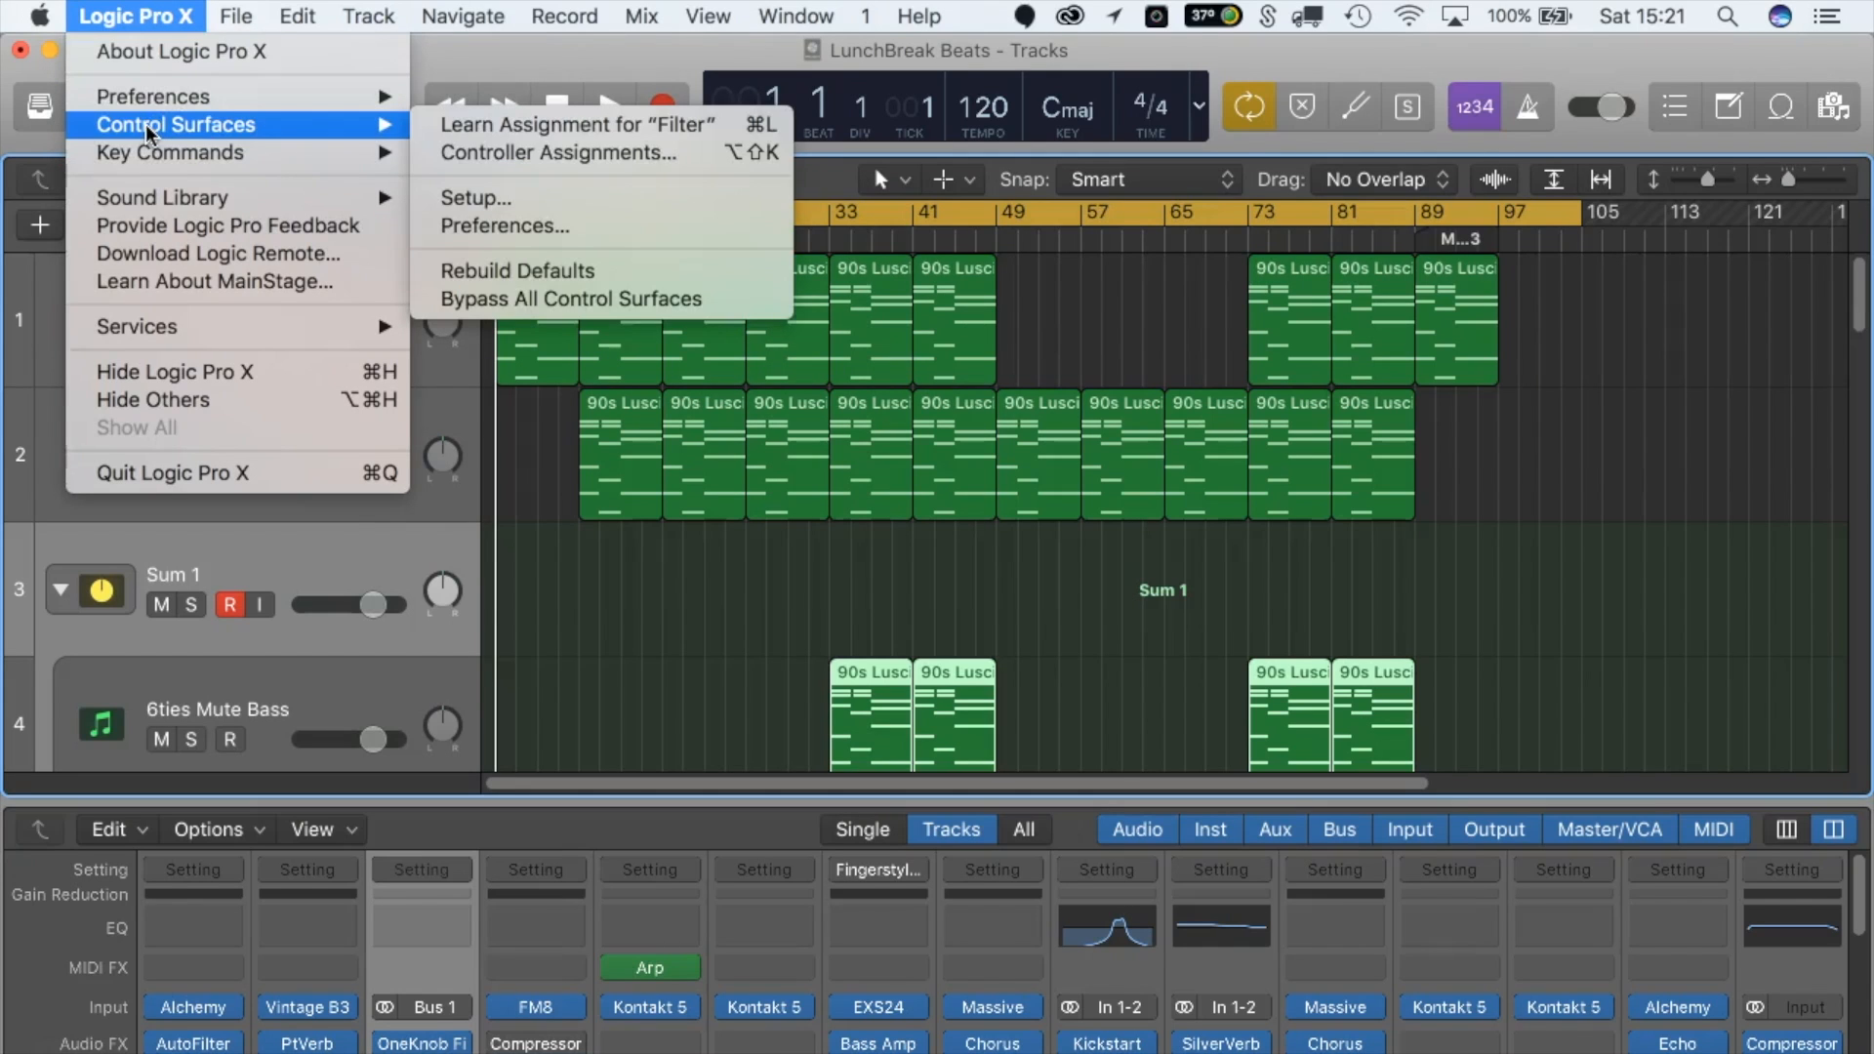
pyautogui.click(590, 158)
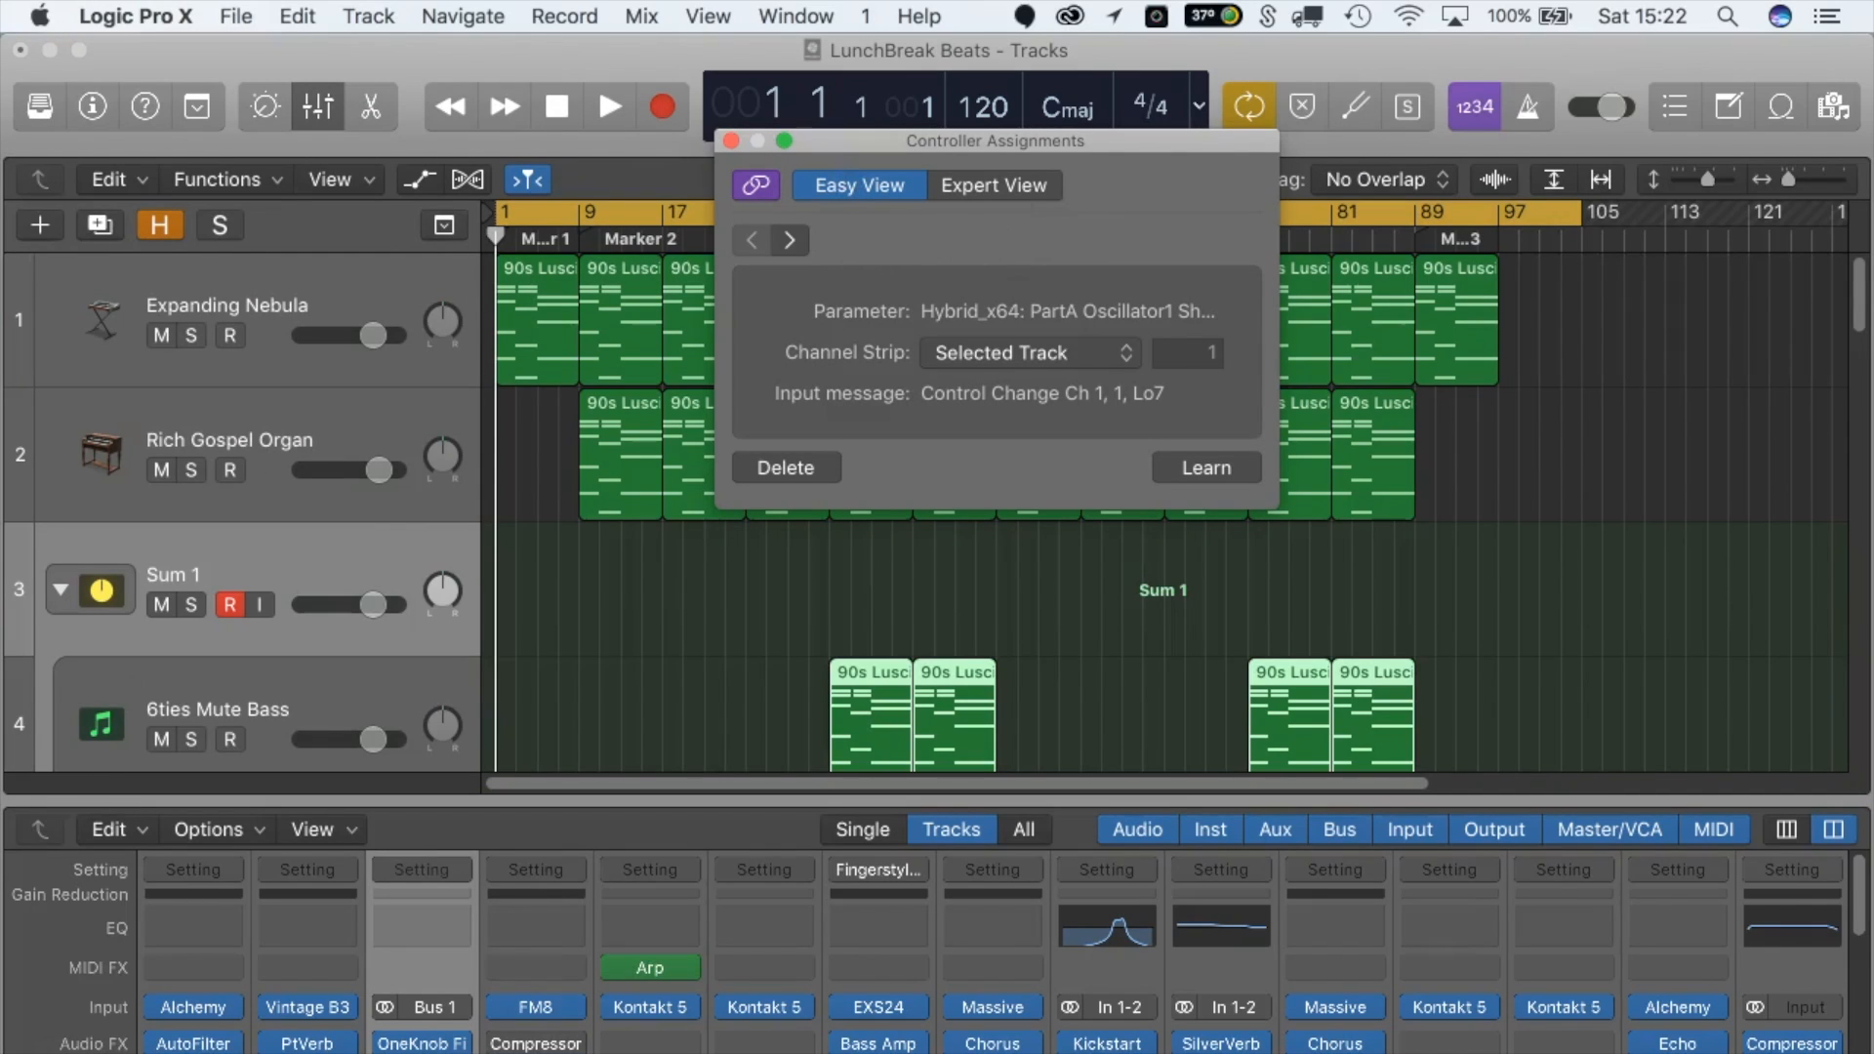
# - Look through the tracks grouped in the Sum 1 stack, down to the HI Hats track, and return to the stack
pyautogui.moveTo(427, 1046)
pyautogui.moveTo(1862, 314); pyautogui.dragTo(1865, 395)
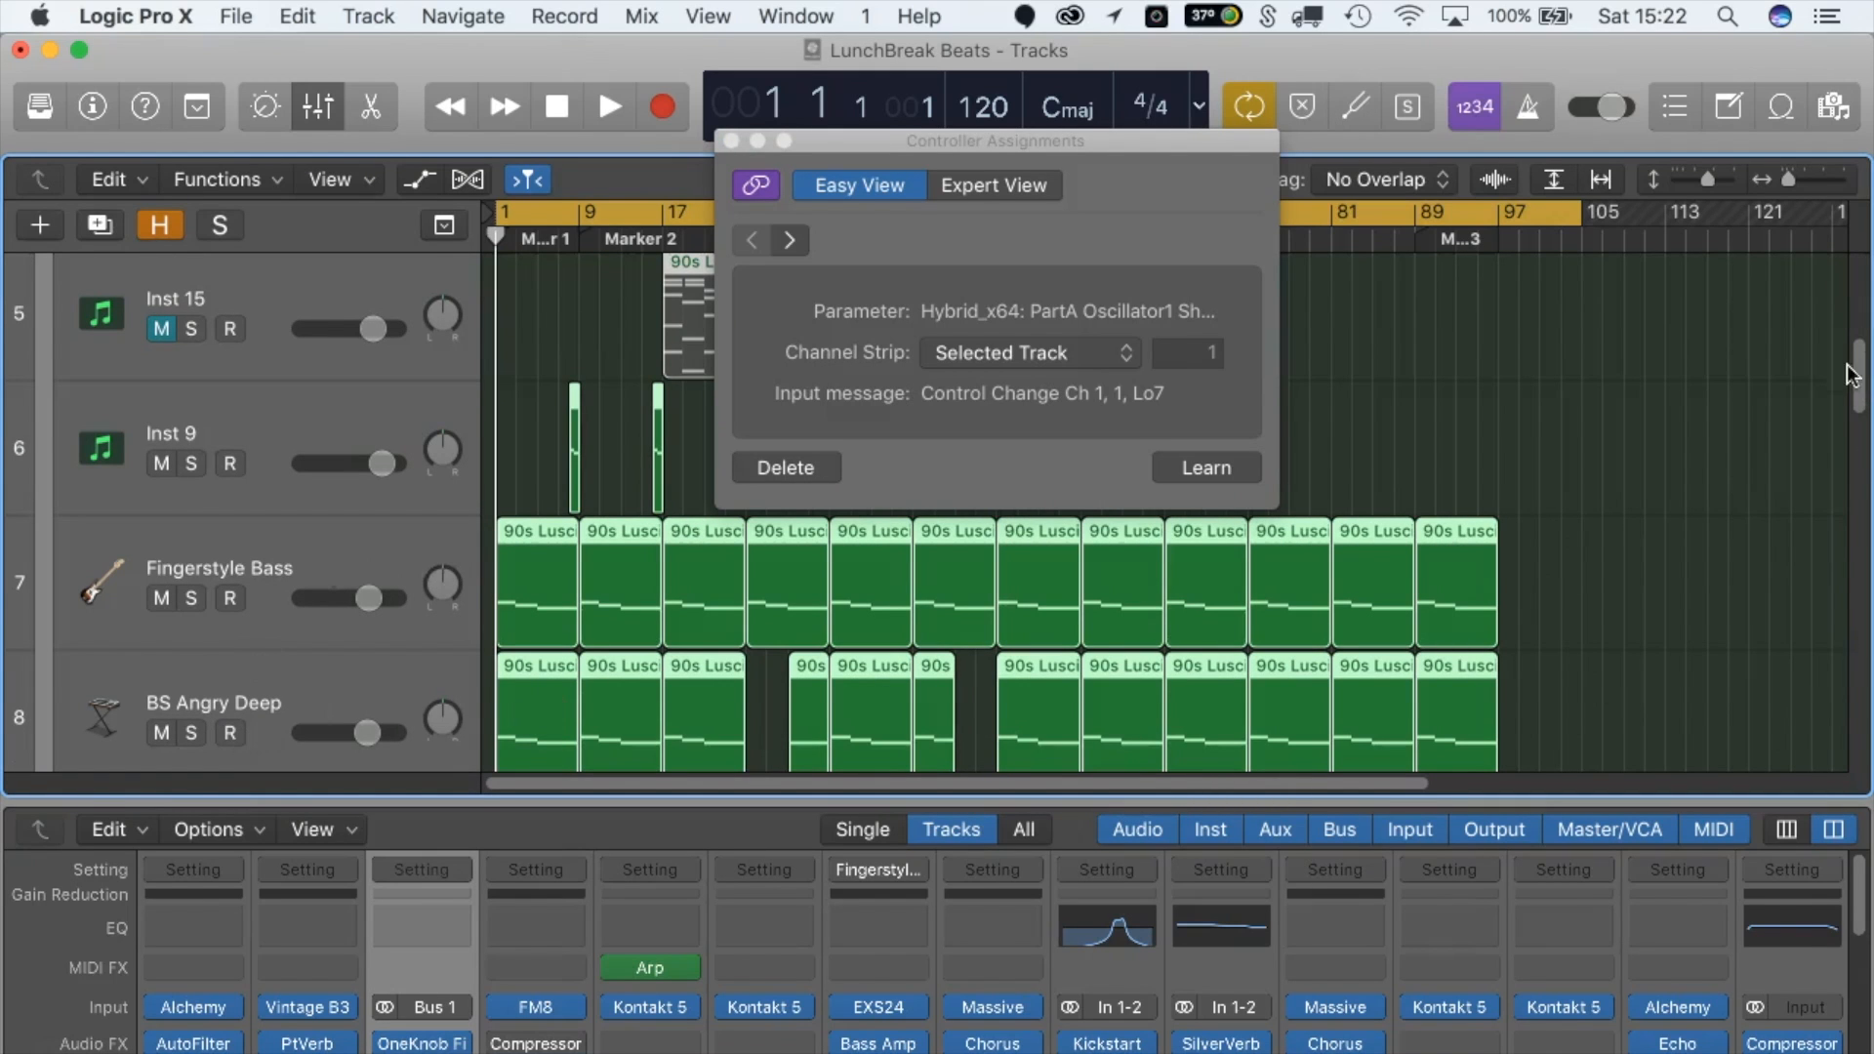
pyautogui.moveTo(1860, 379); pyautogui.dragTo(1862, 519)
pyautogui.scroll(3, 423, 355)
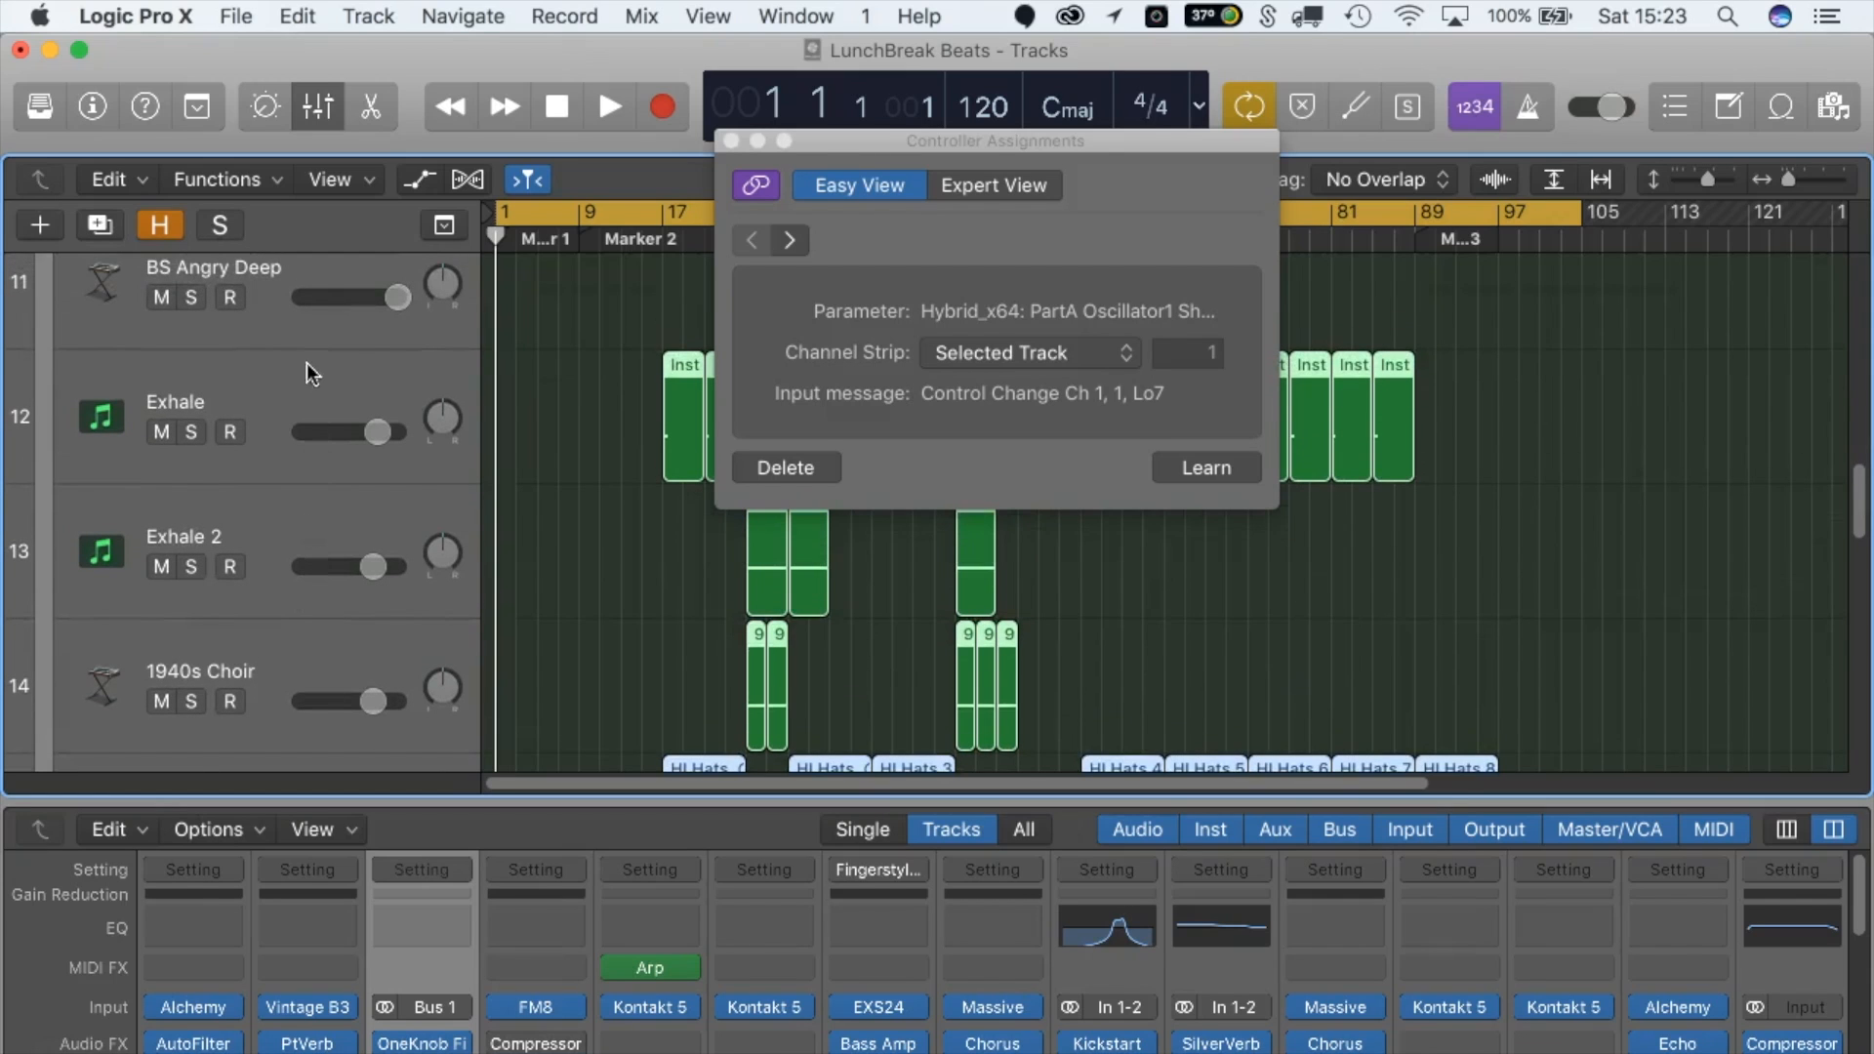
pyautogui.moveTo(1858, 500); pyautogui.dragTo(1858, 529)
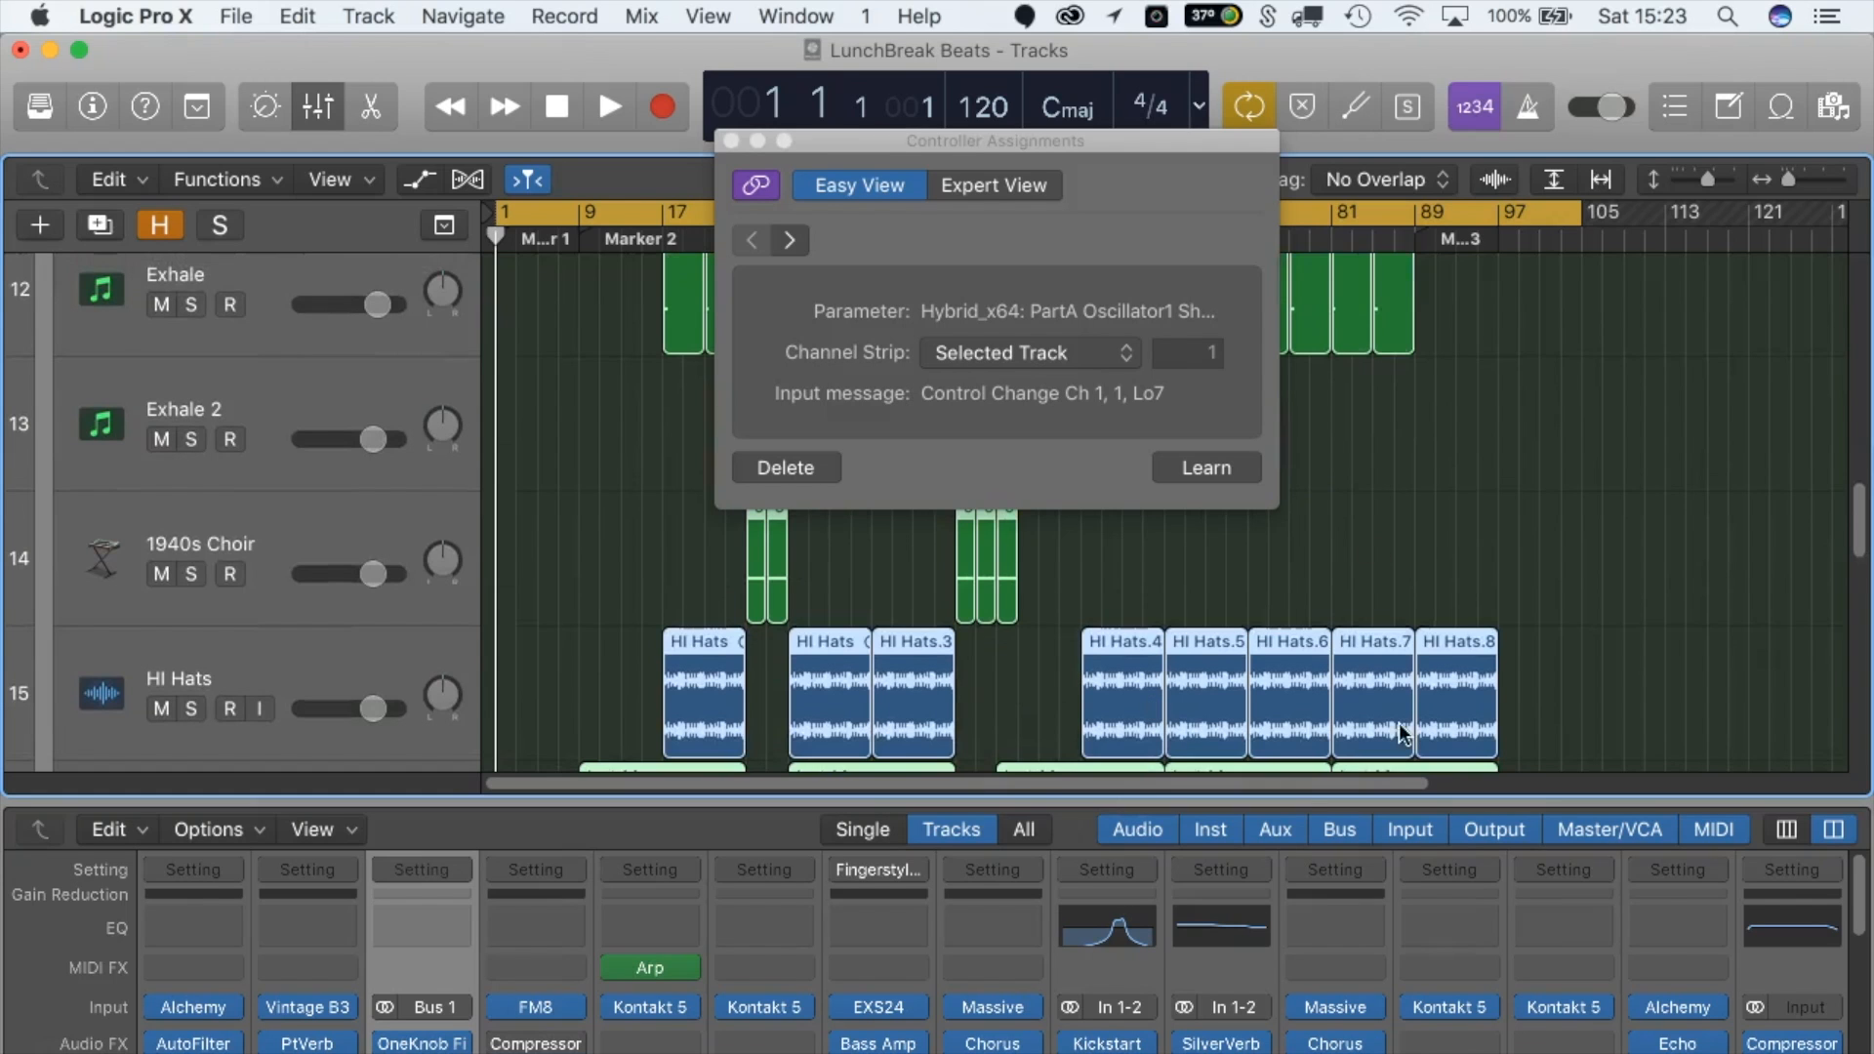
pyautogui.moveTo(1862, 522); pyautogui.dragTo(1868, 305)
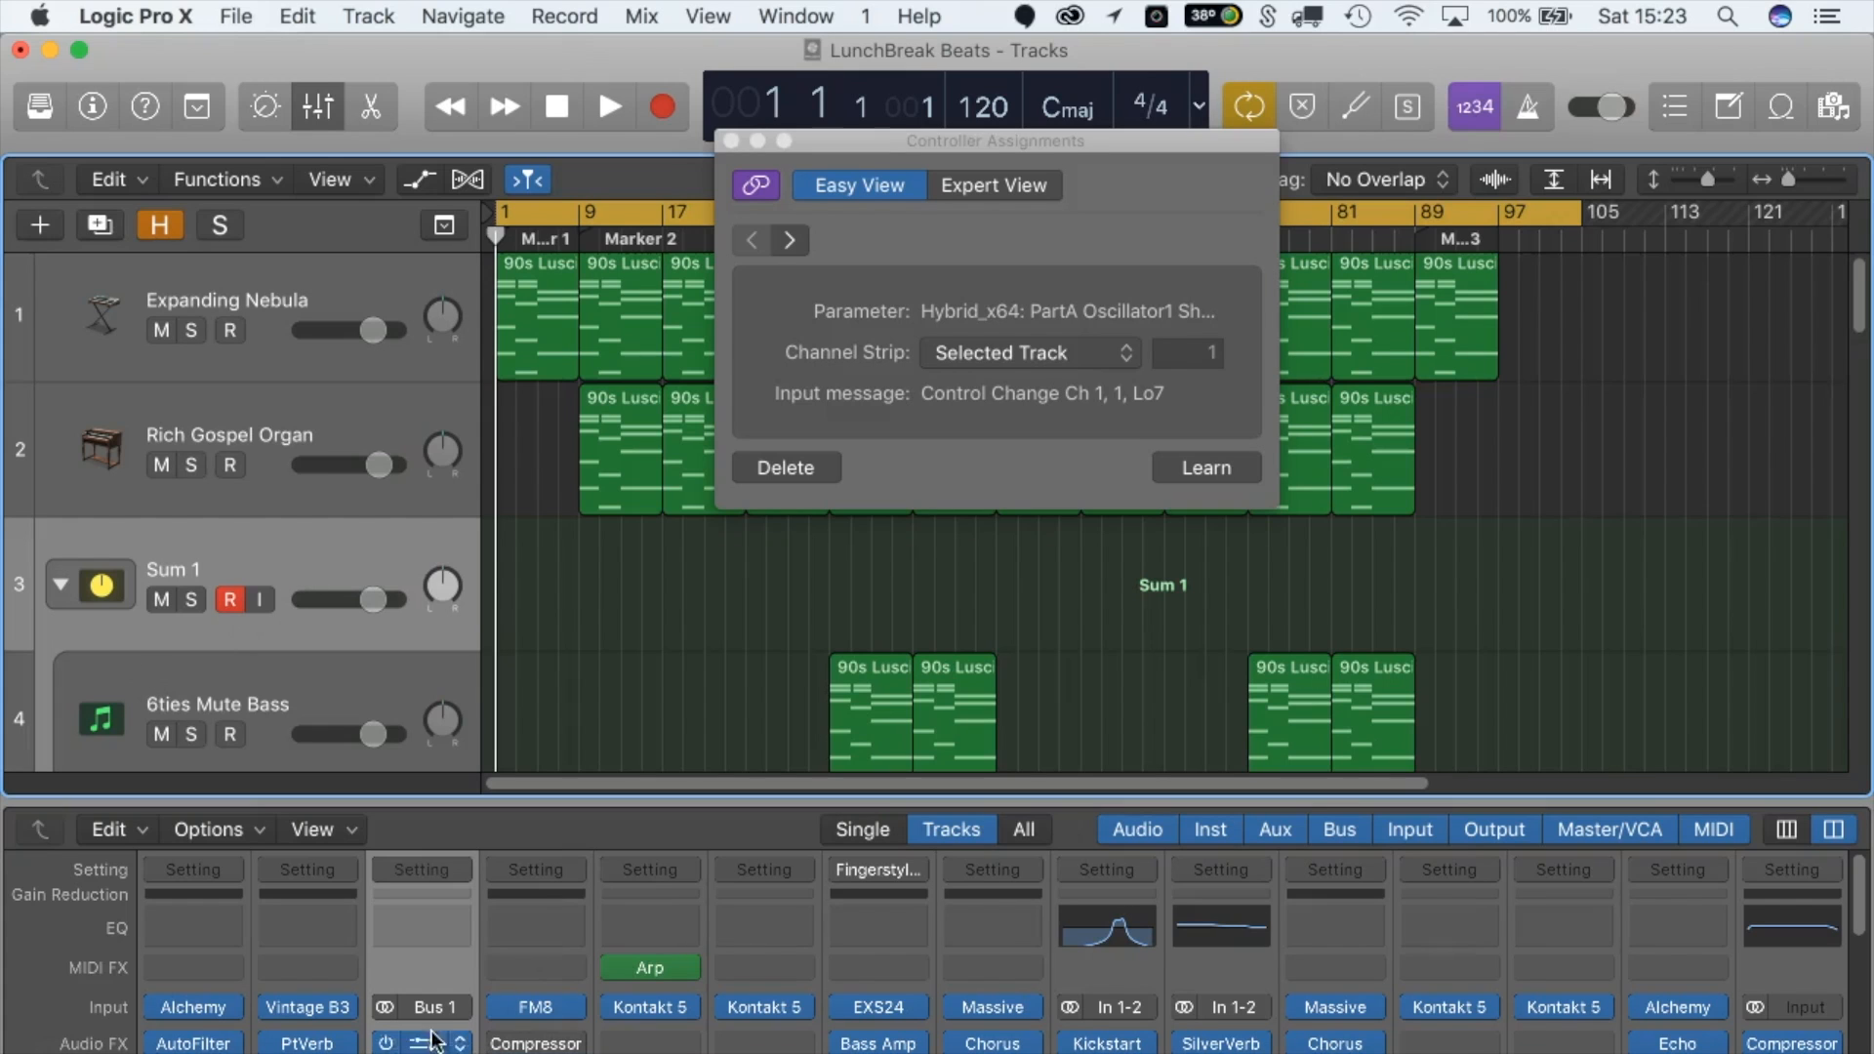
# - Open the OneKnob Filter plug-in of the Sum 1 channel strip beside the Controller Assignments window
pyautogui.click(419, 1043)
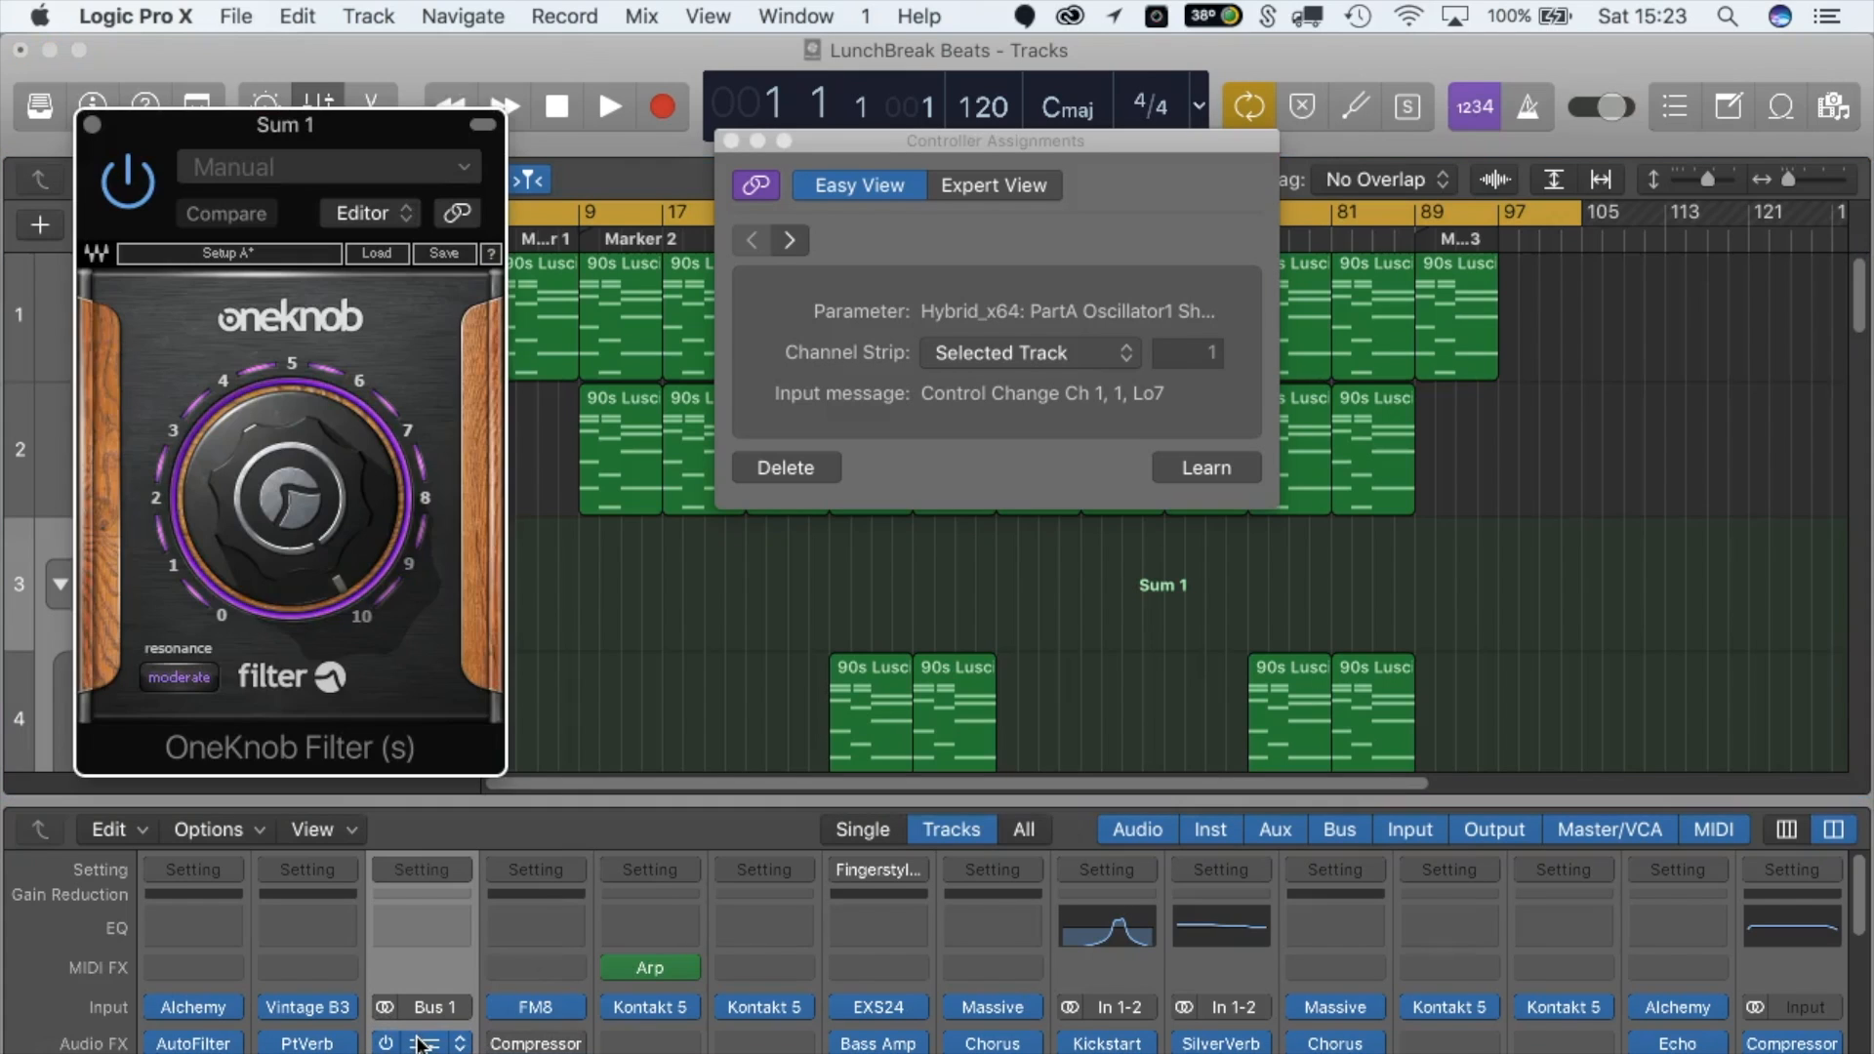
pyautogui.click(1116, 176)
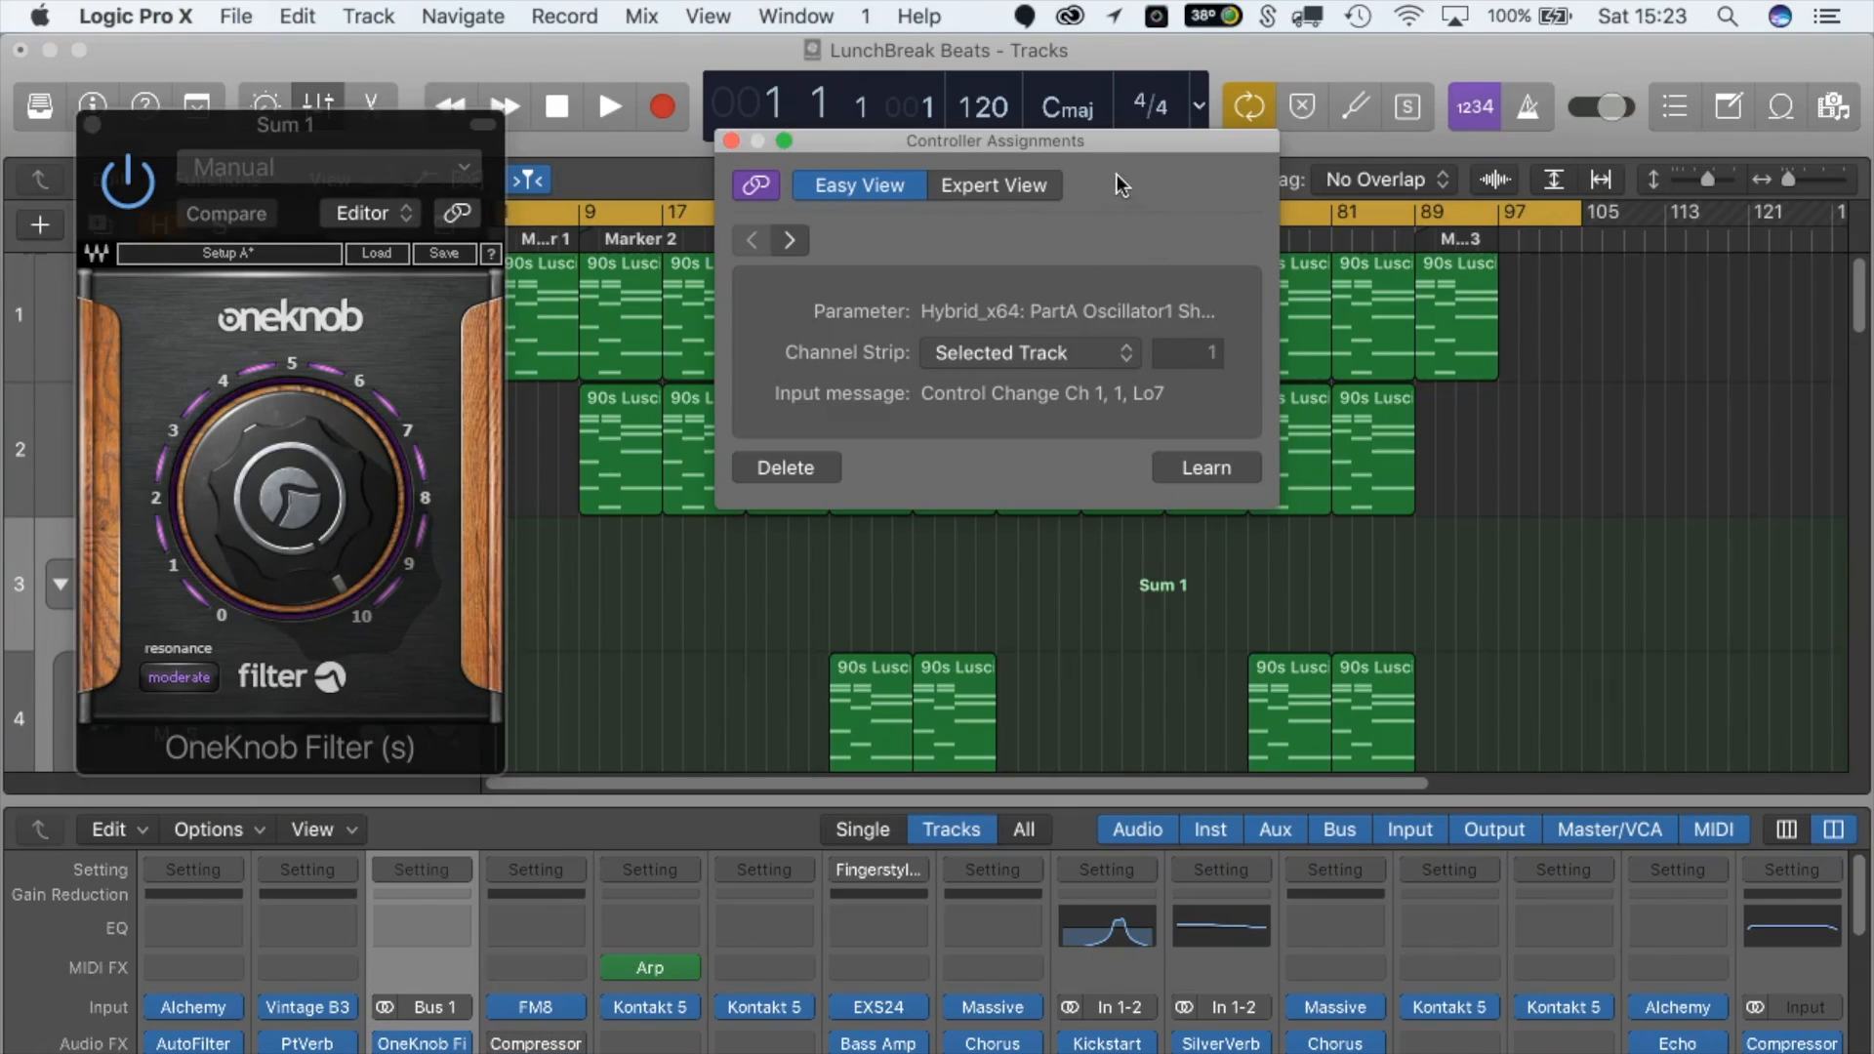
pyautogui.moveTo(1126, 161); pyautogui.dragTo(1138, 163)
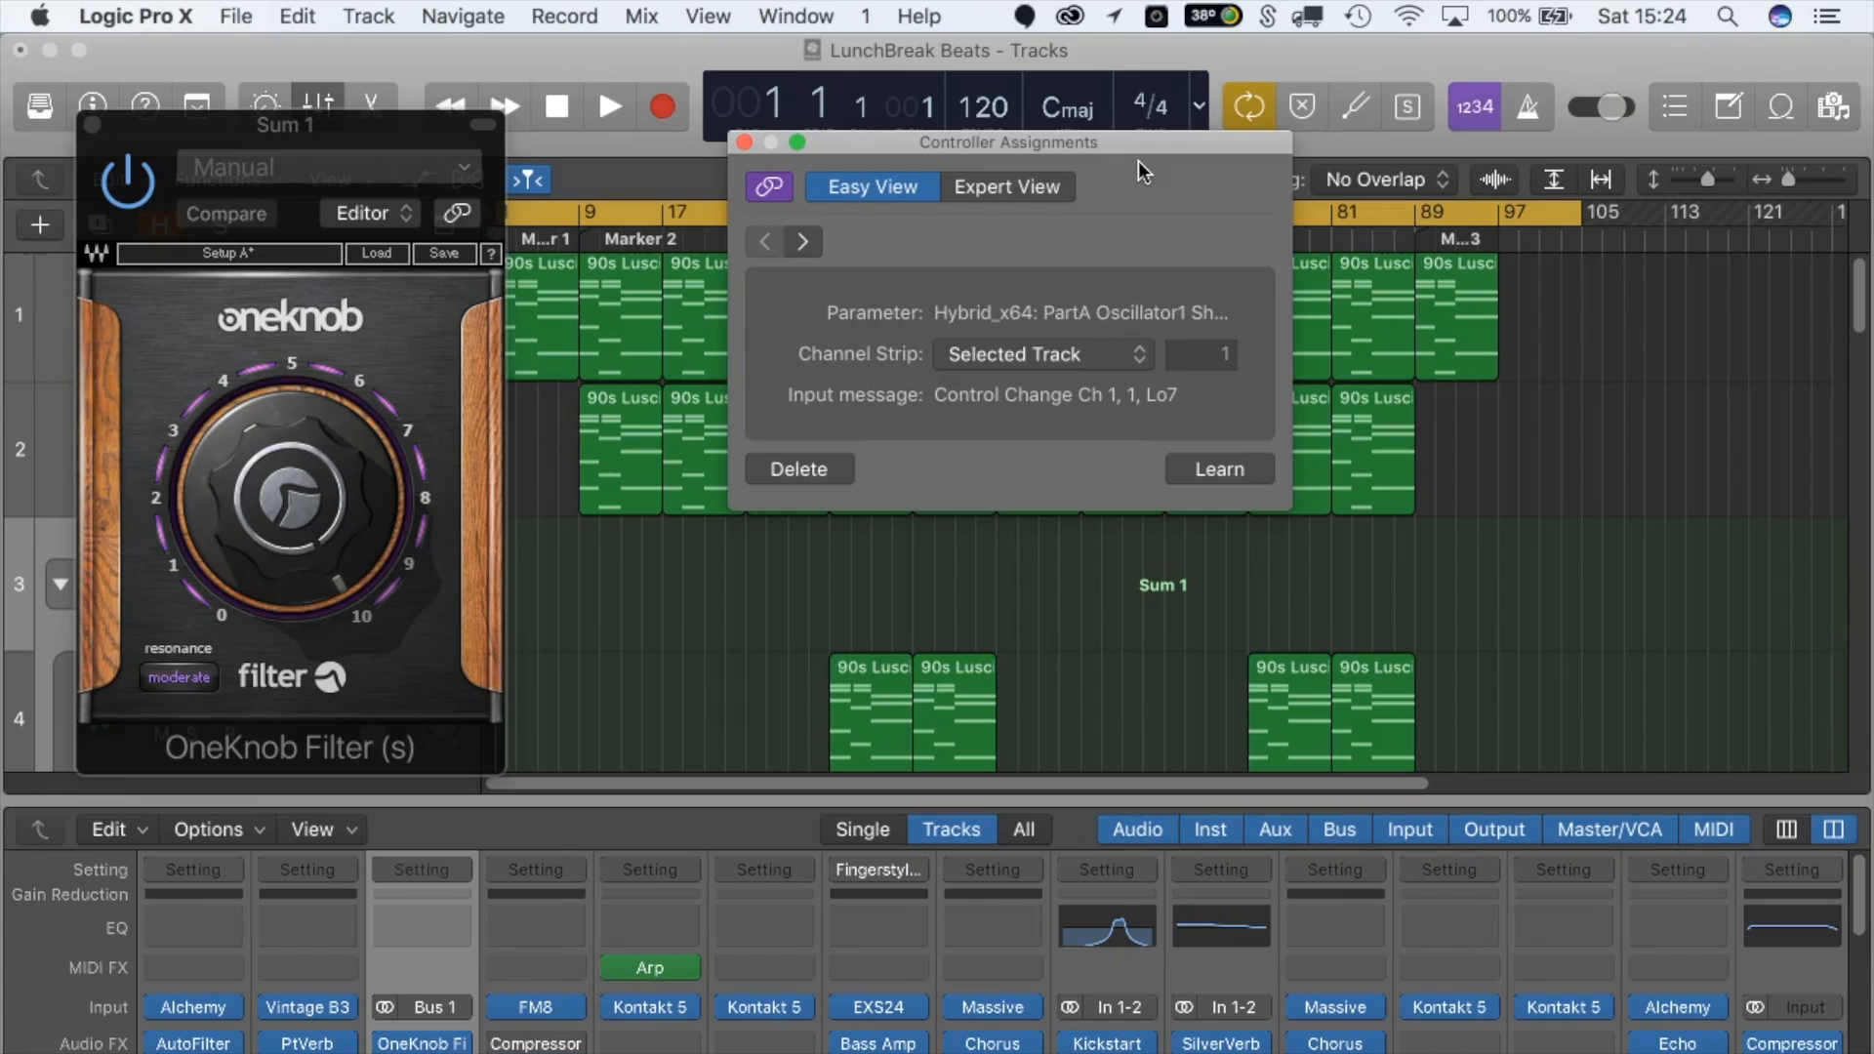
pyautogui.click(347, 131)
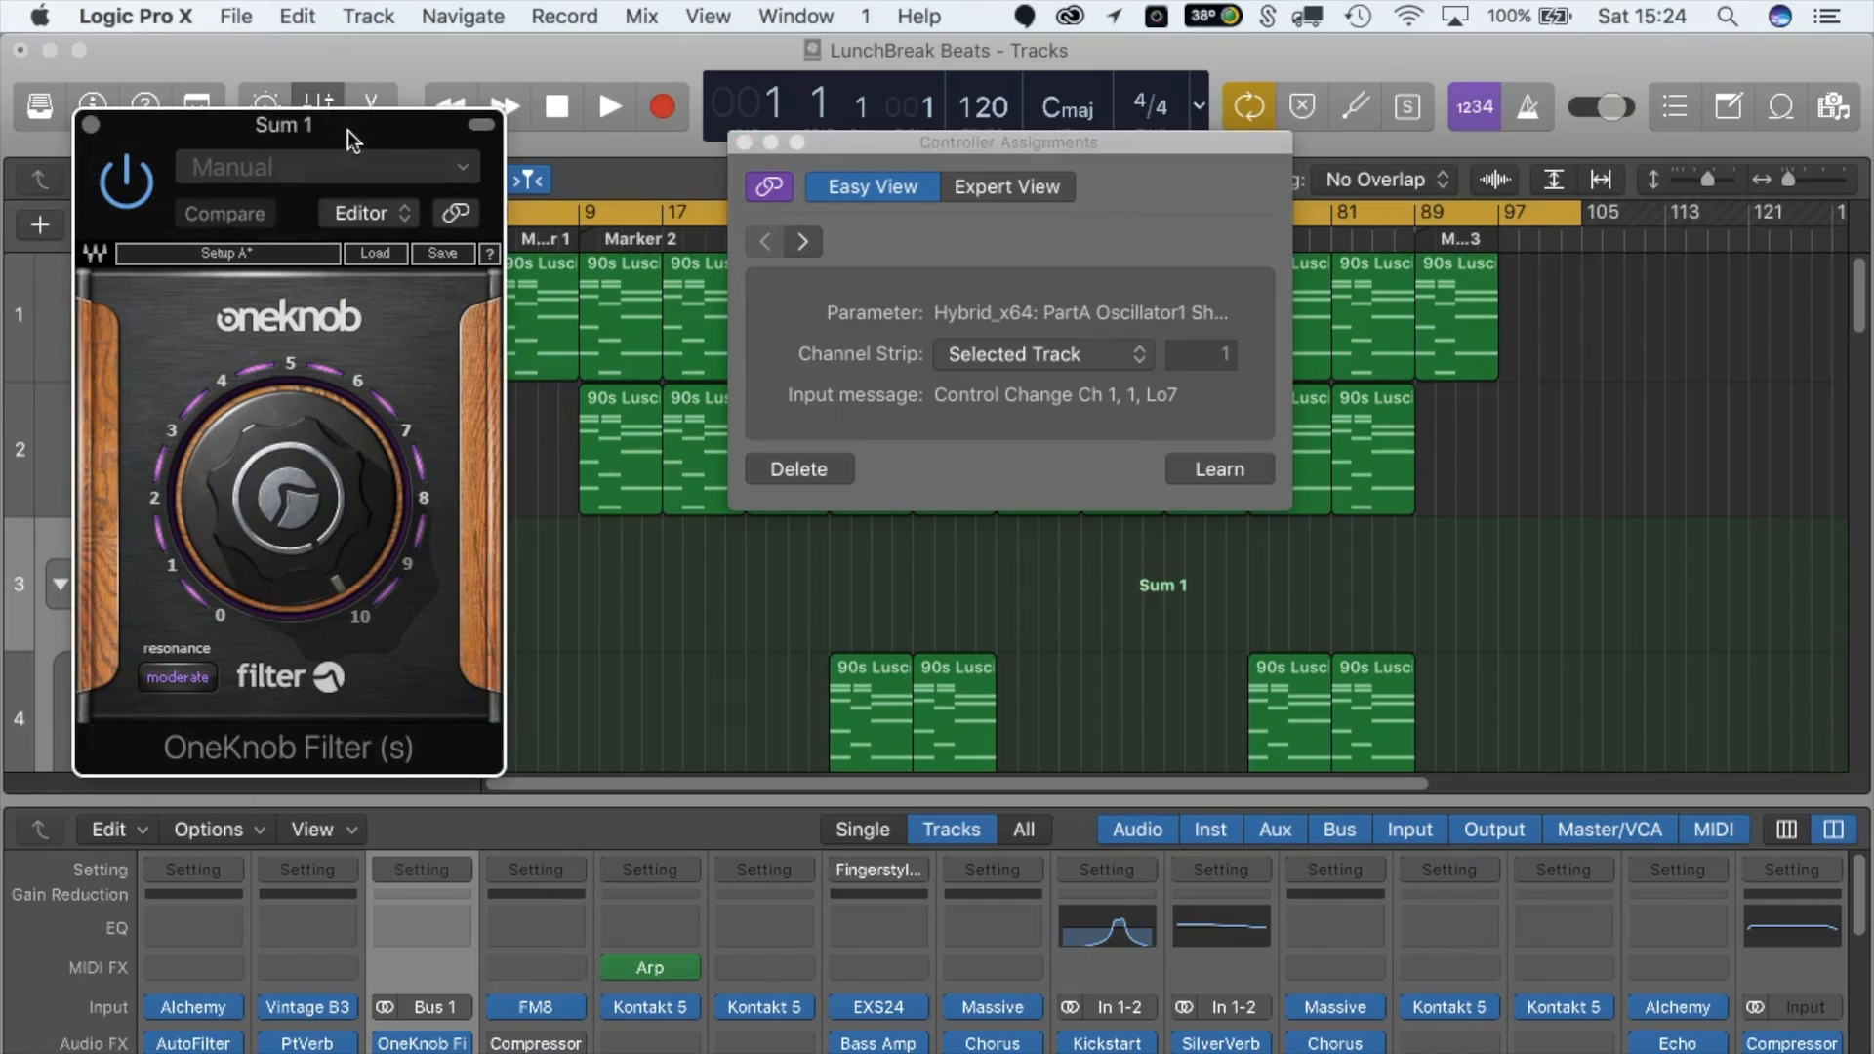
pyautogui.click(857, 305)
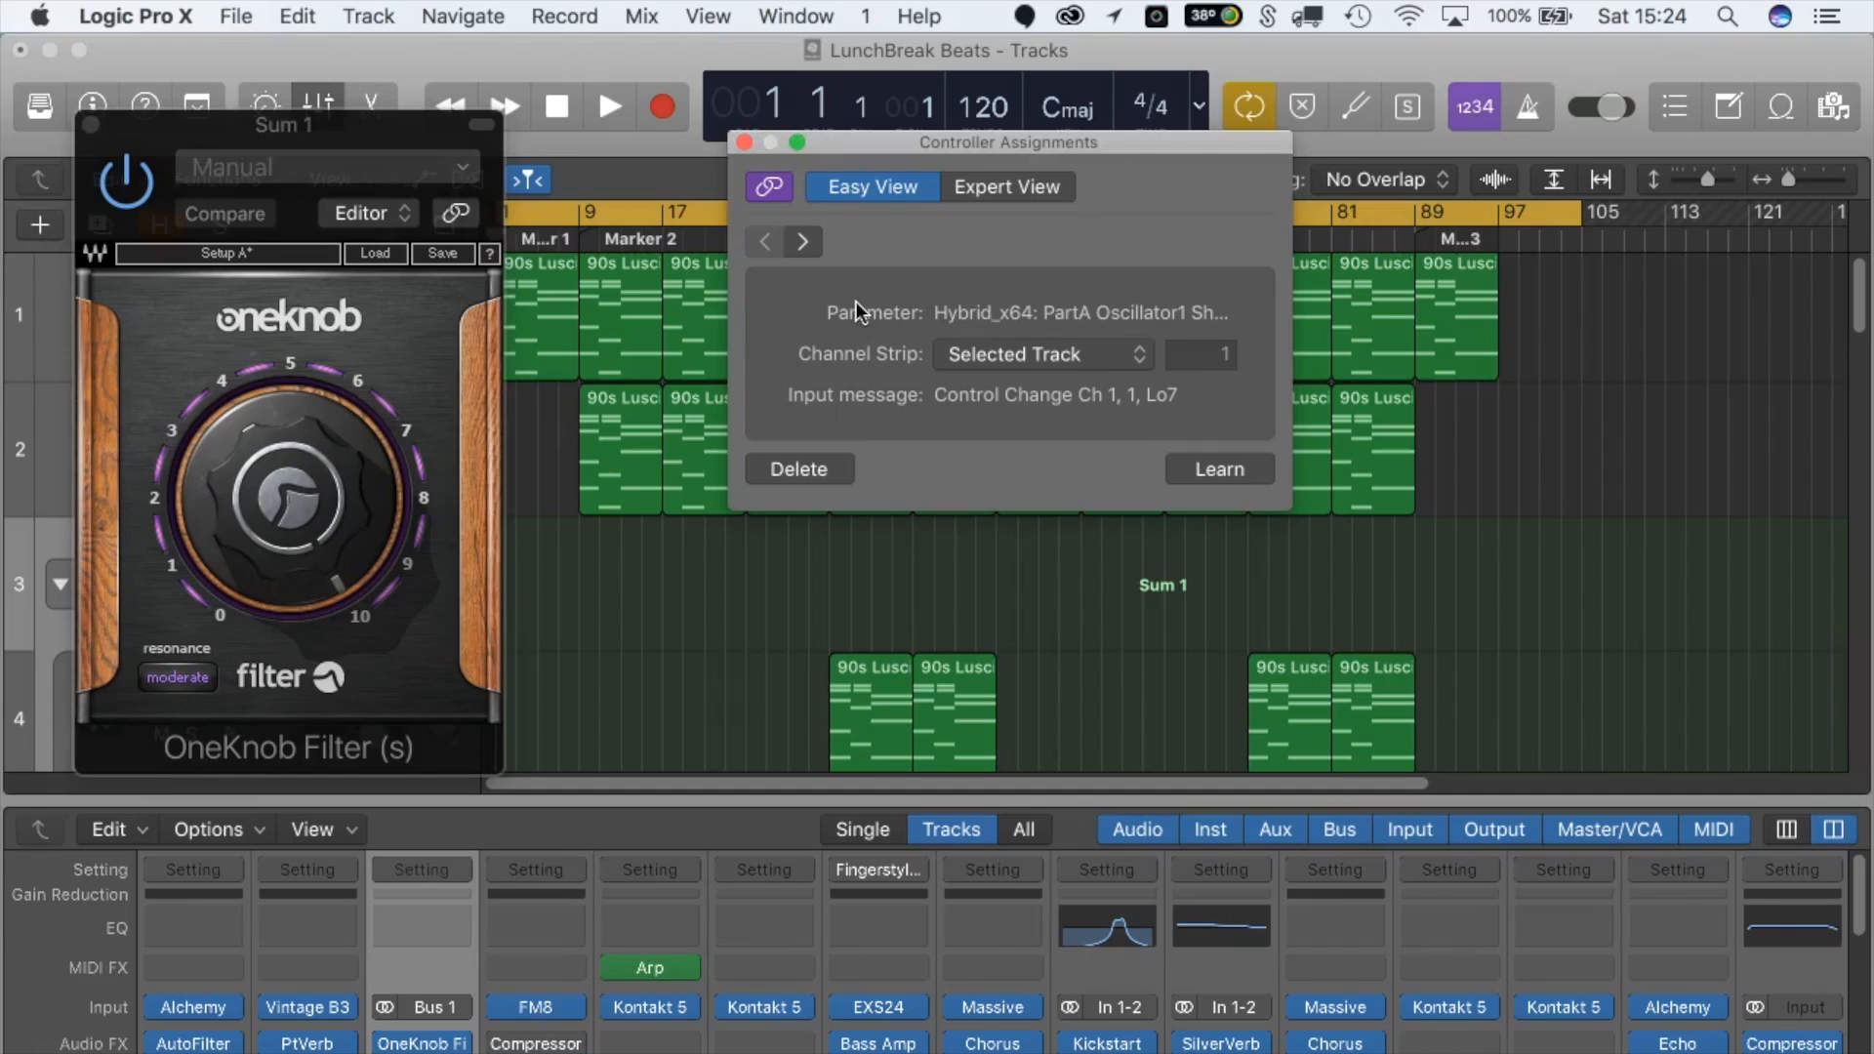
# - Learn a controller assignment for the OneKnob Filter knob on the selected track, using Control Change Ch 1, 1, Lo7 as input message
pyautogui.click(302, 478)
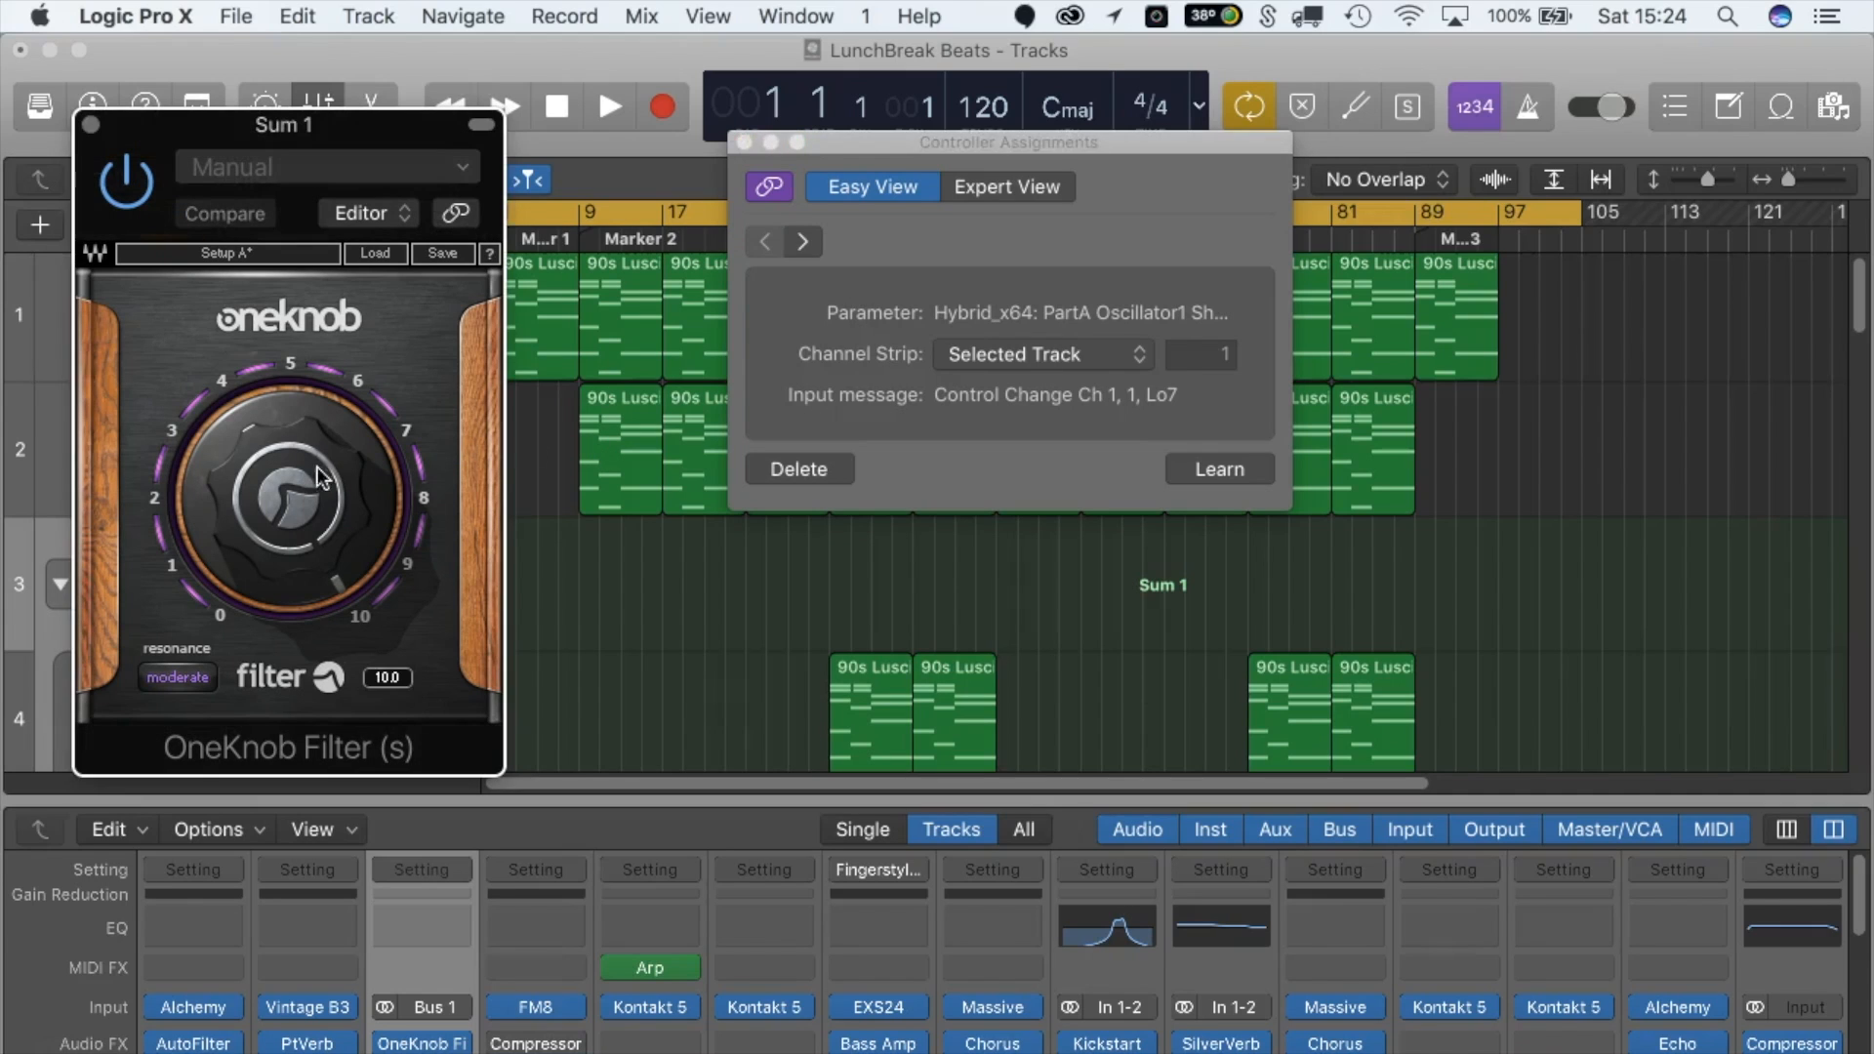
pyautogui.moveTo(267, 459)
pyautogui.click(1213, 471)
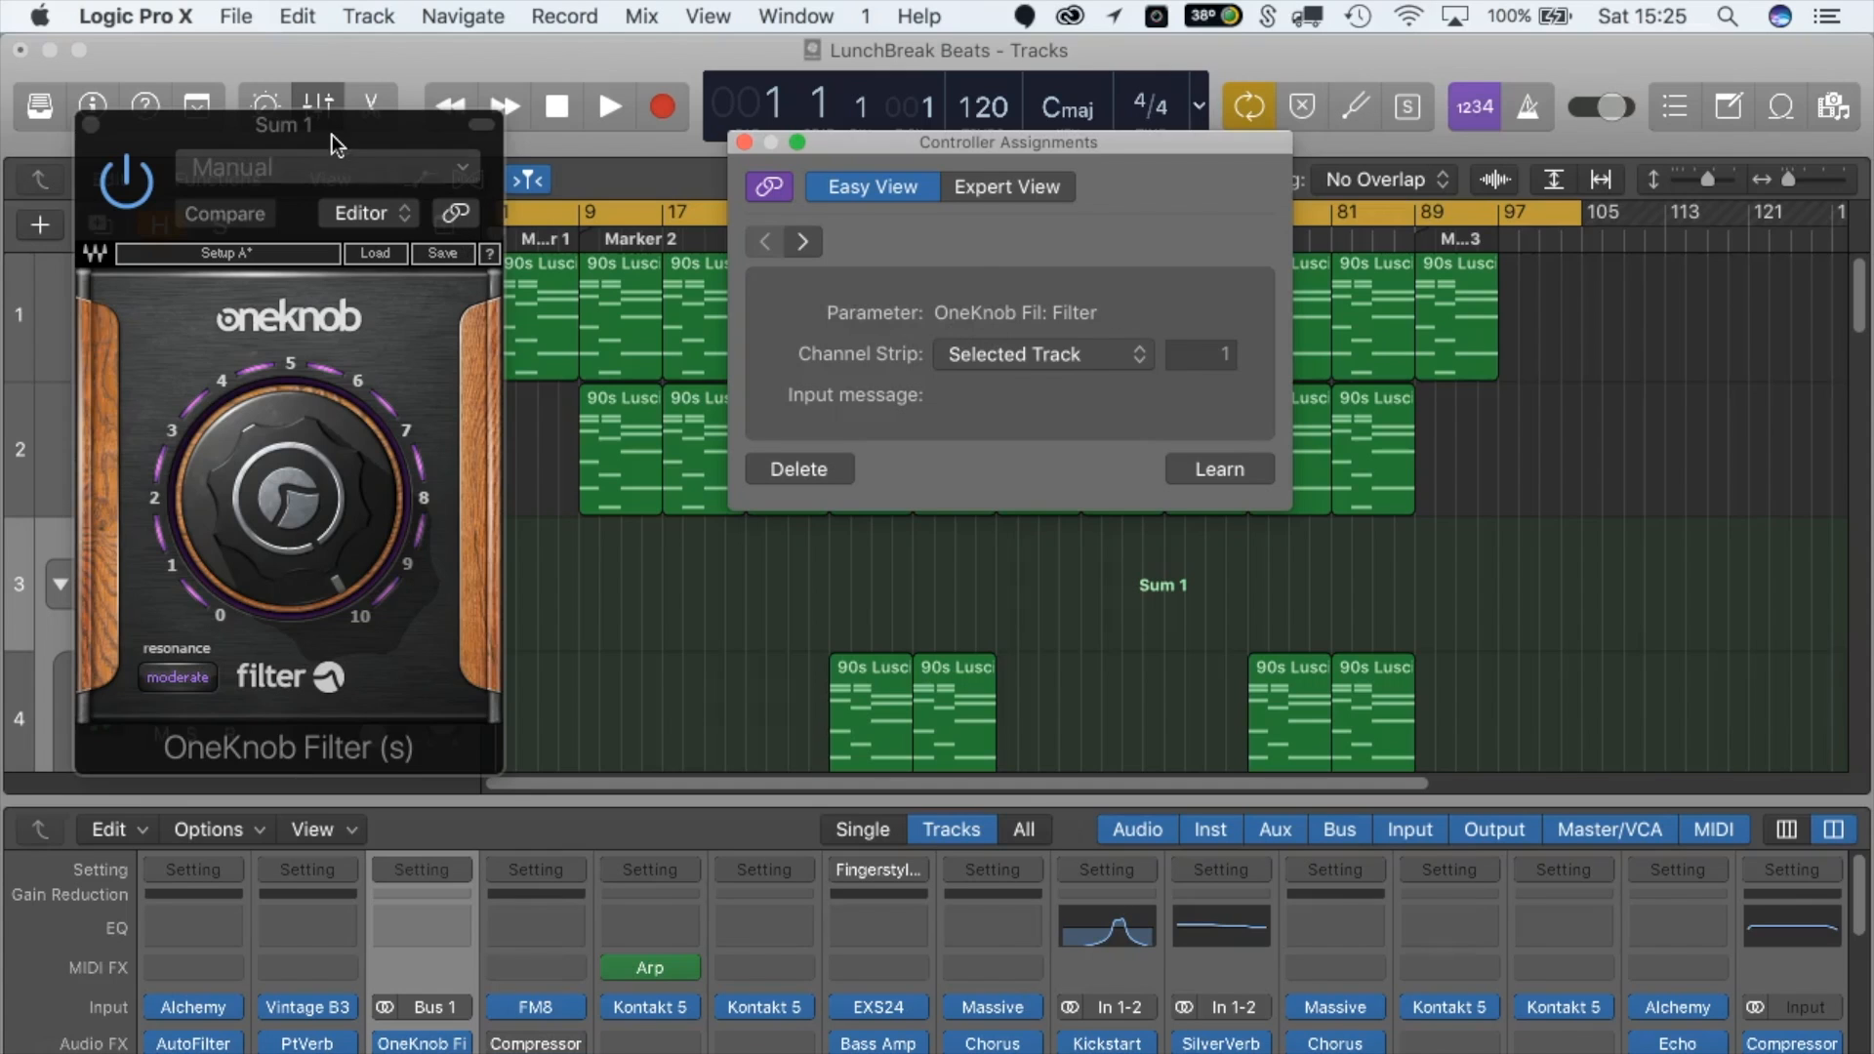
# - Close the Controller Assignments window and move the OneKnob Filter window to the middle of the arrangement
pyautogui.moveTo(335, 129); pyautogui.dragTo(344, 219)
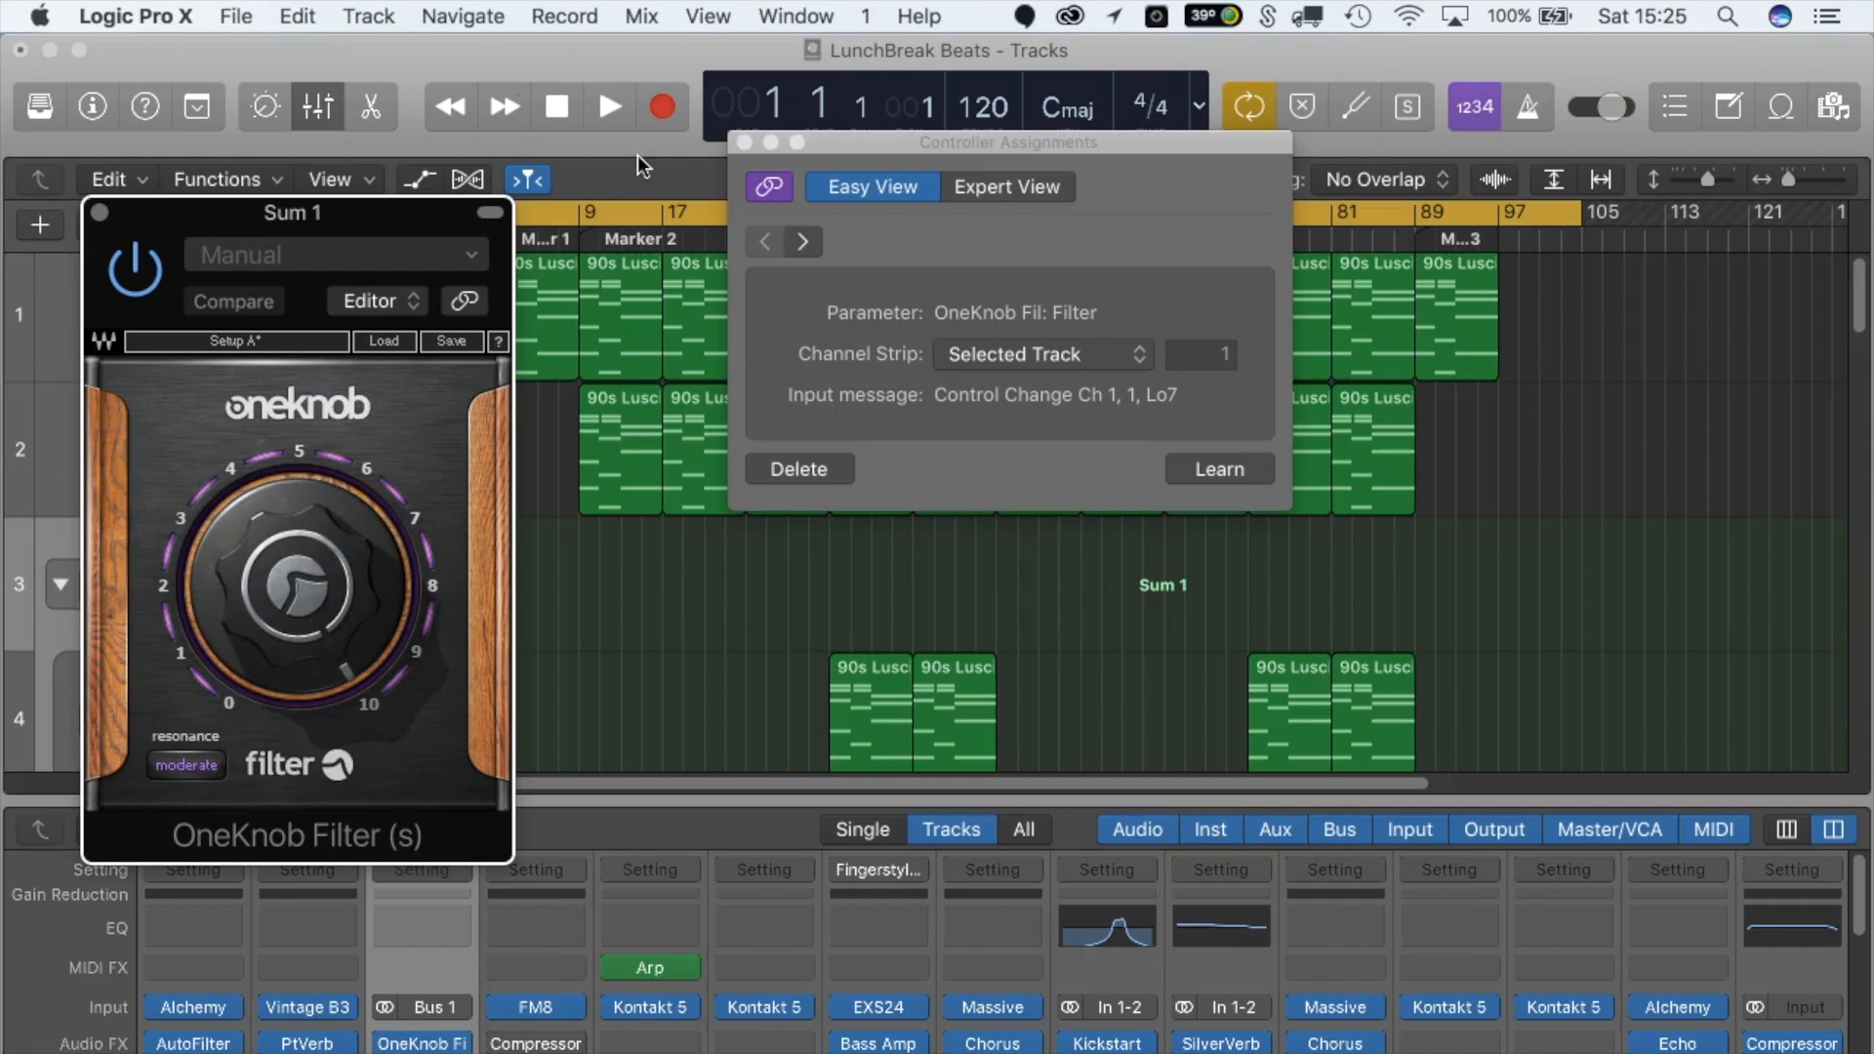
pyautogui.click(1110, 217)
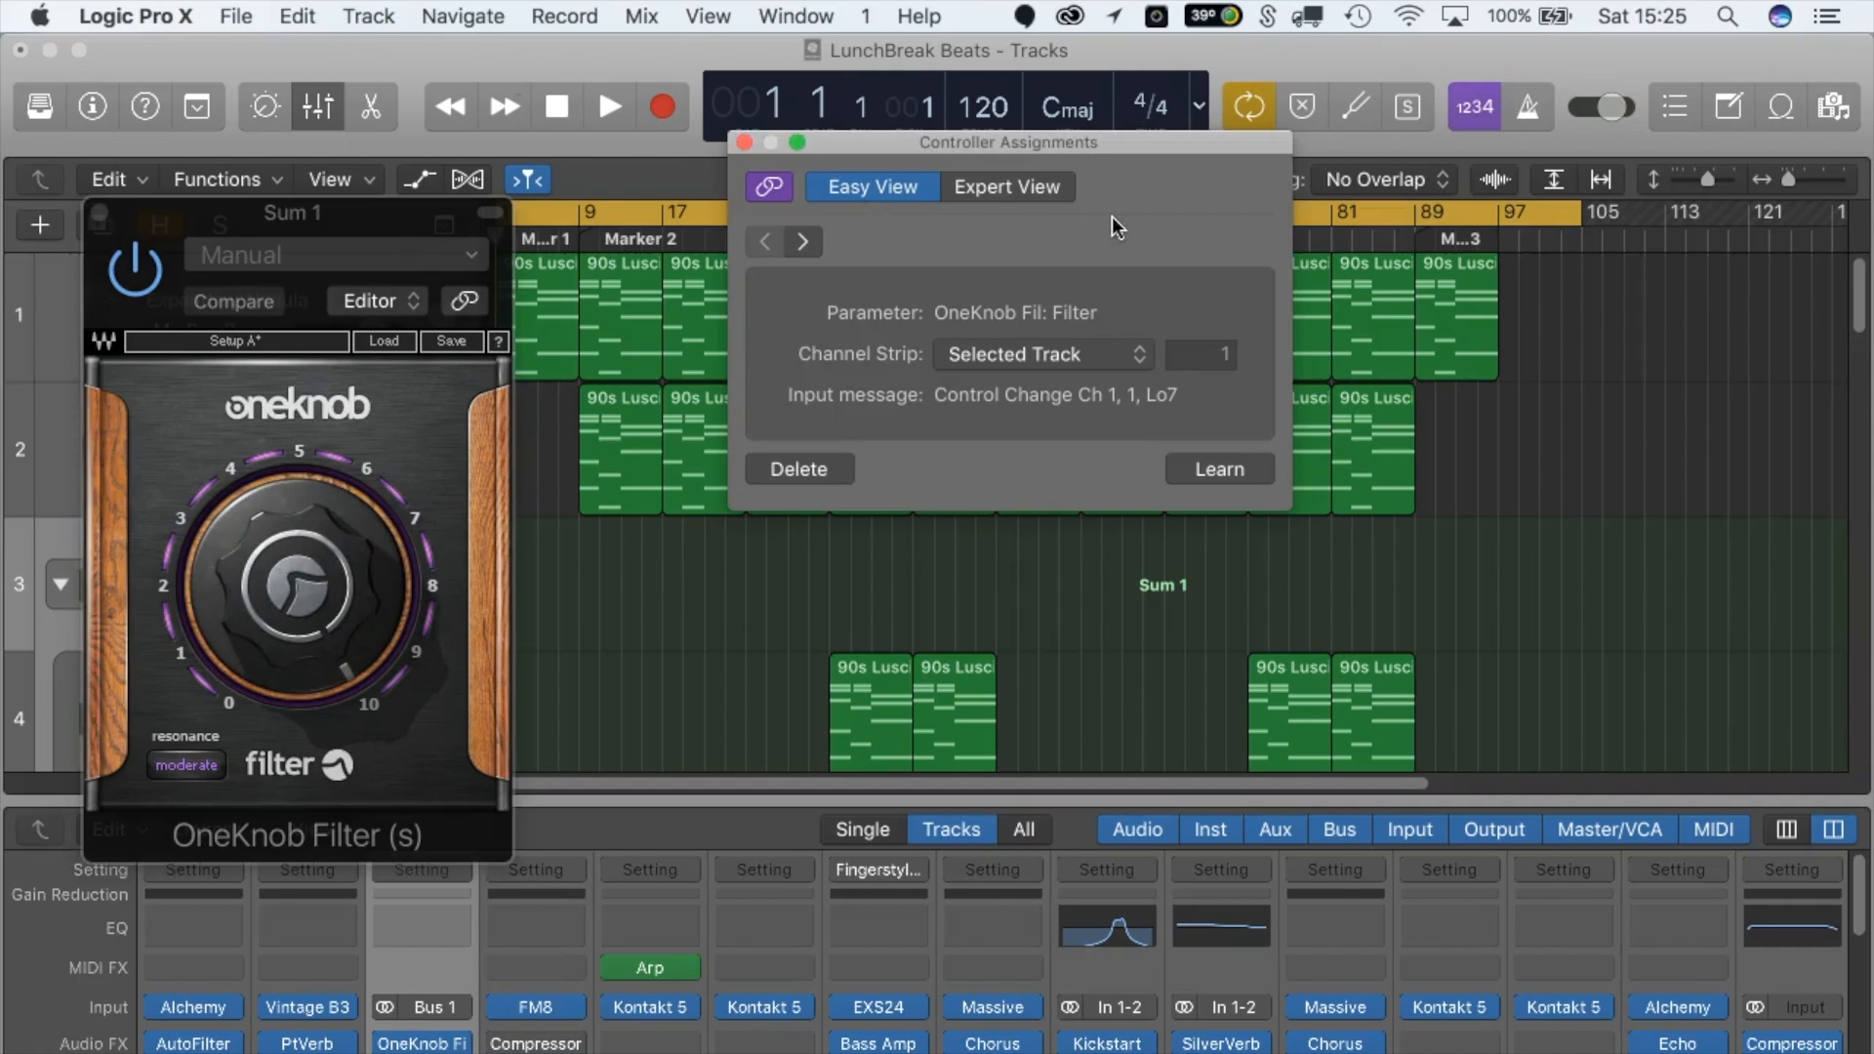
pyautogui.click(741, 143)
pyautogui.moveTo(376, 211); pyautogui.dragTo(975, 218)
# - Show track automation and set the automation mode of the Sum 1 track to Touch
pyautogui.click(325, 556)
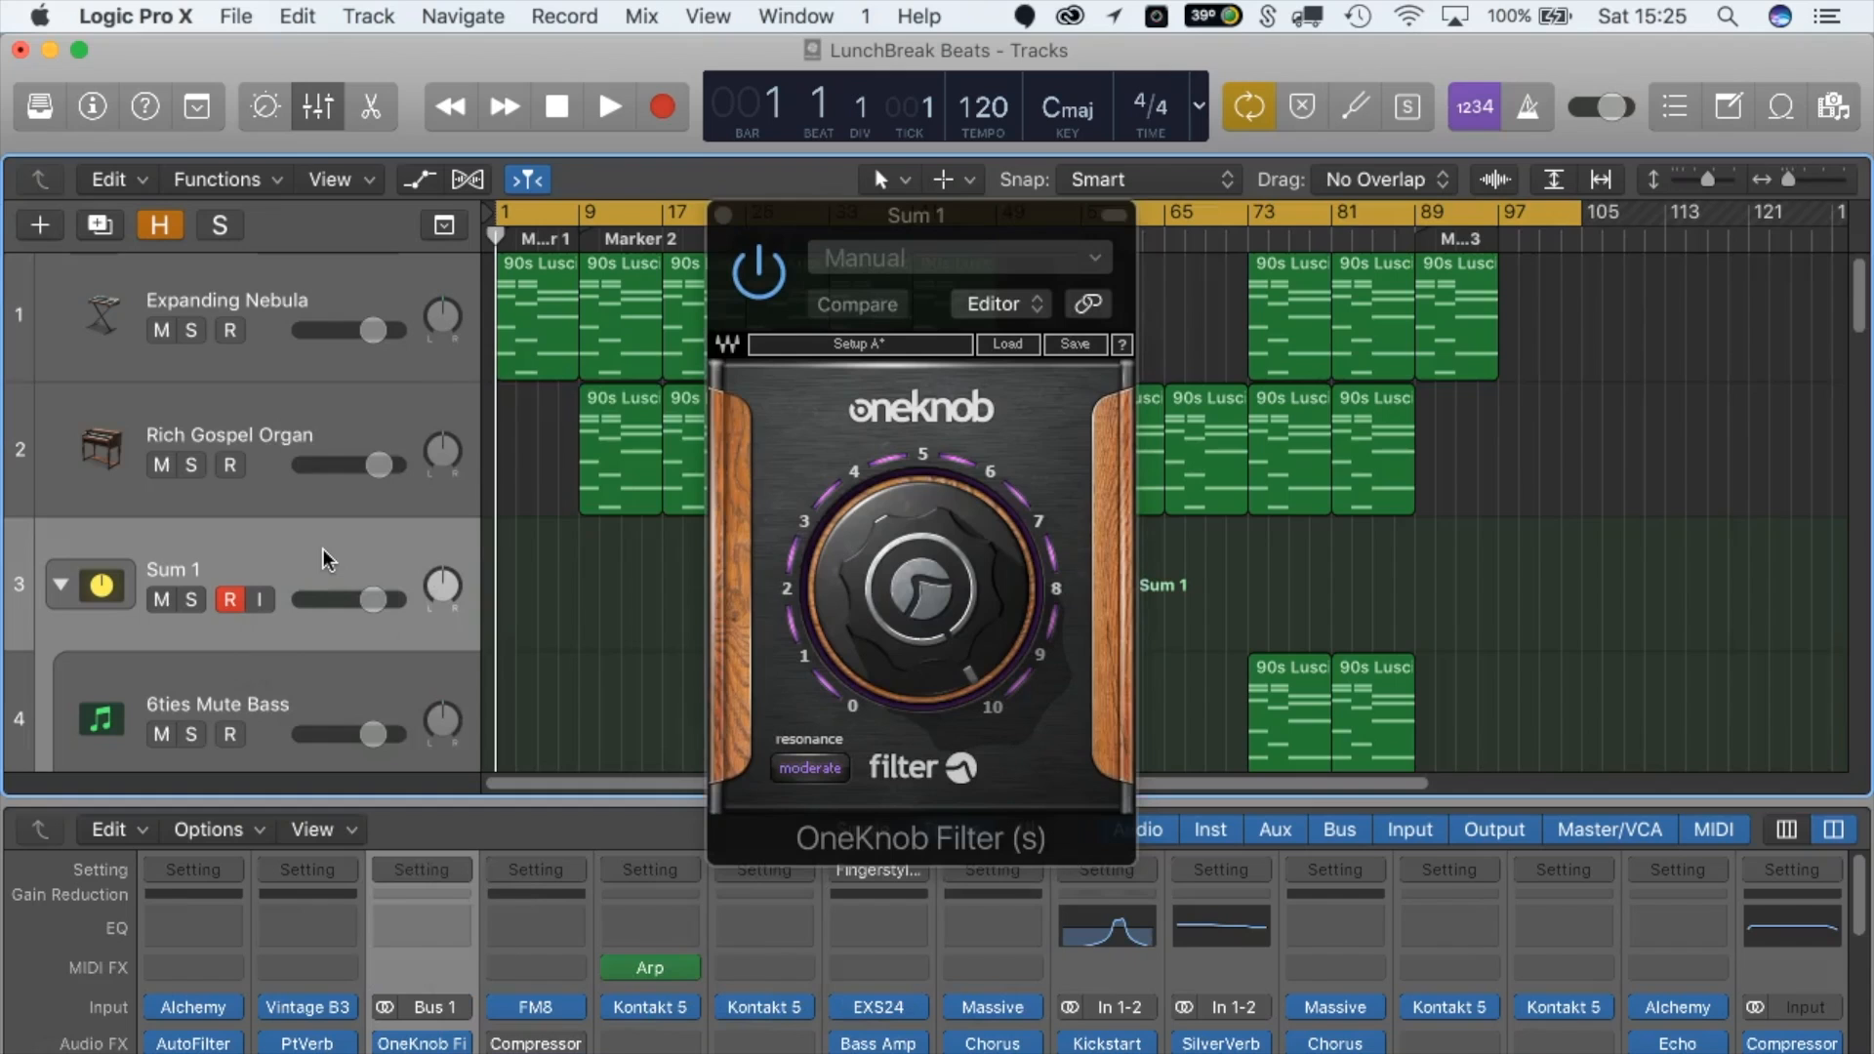
pyautogui.press('a')
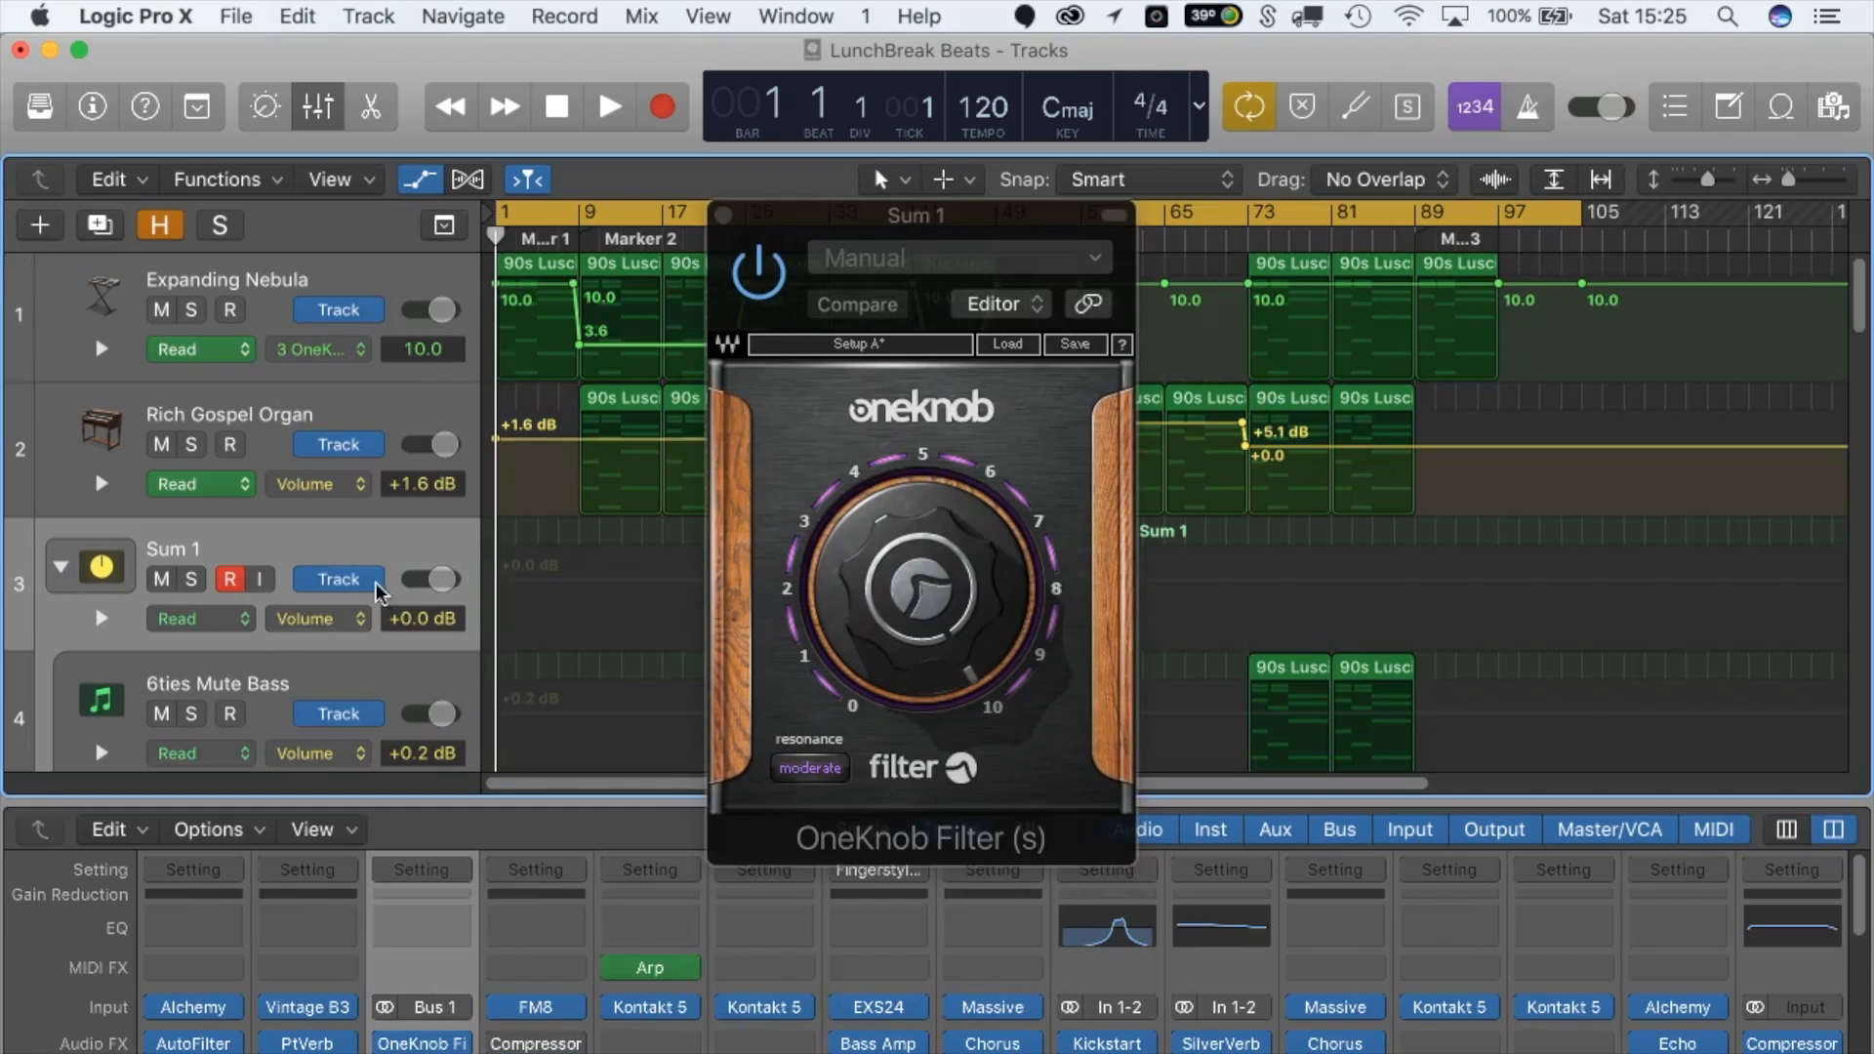
pyautogui.click(182, 622)
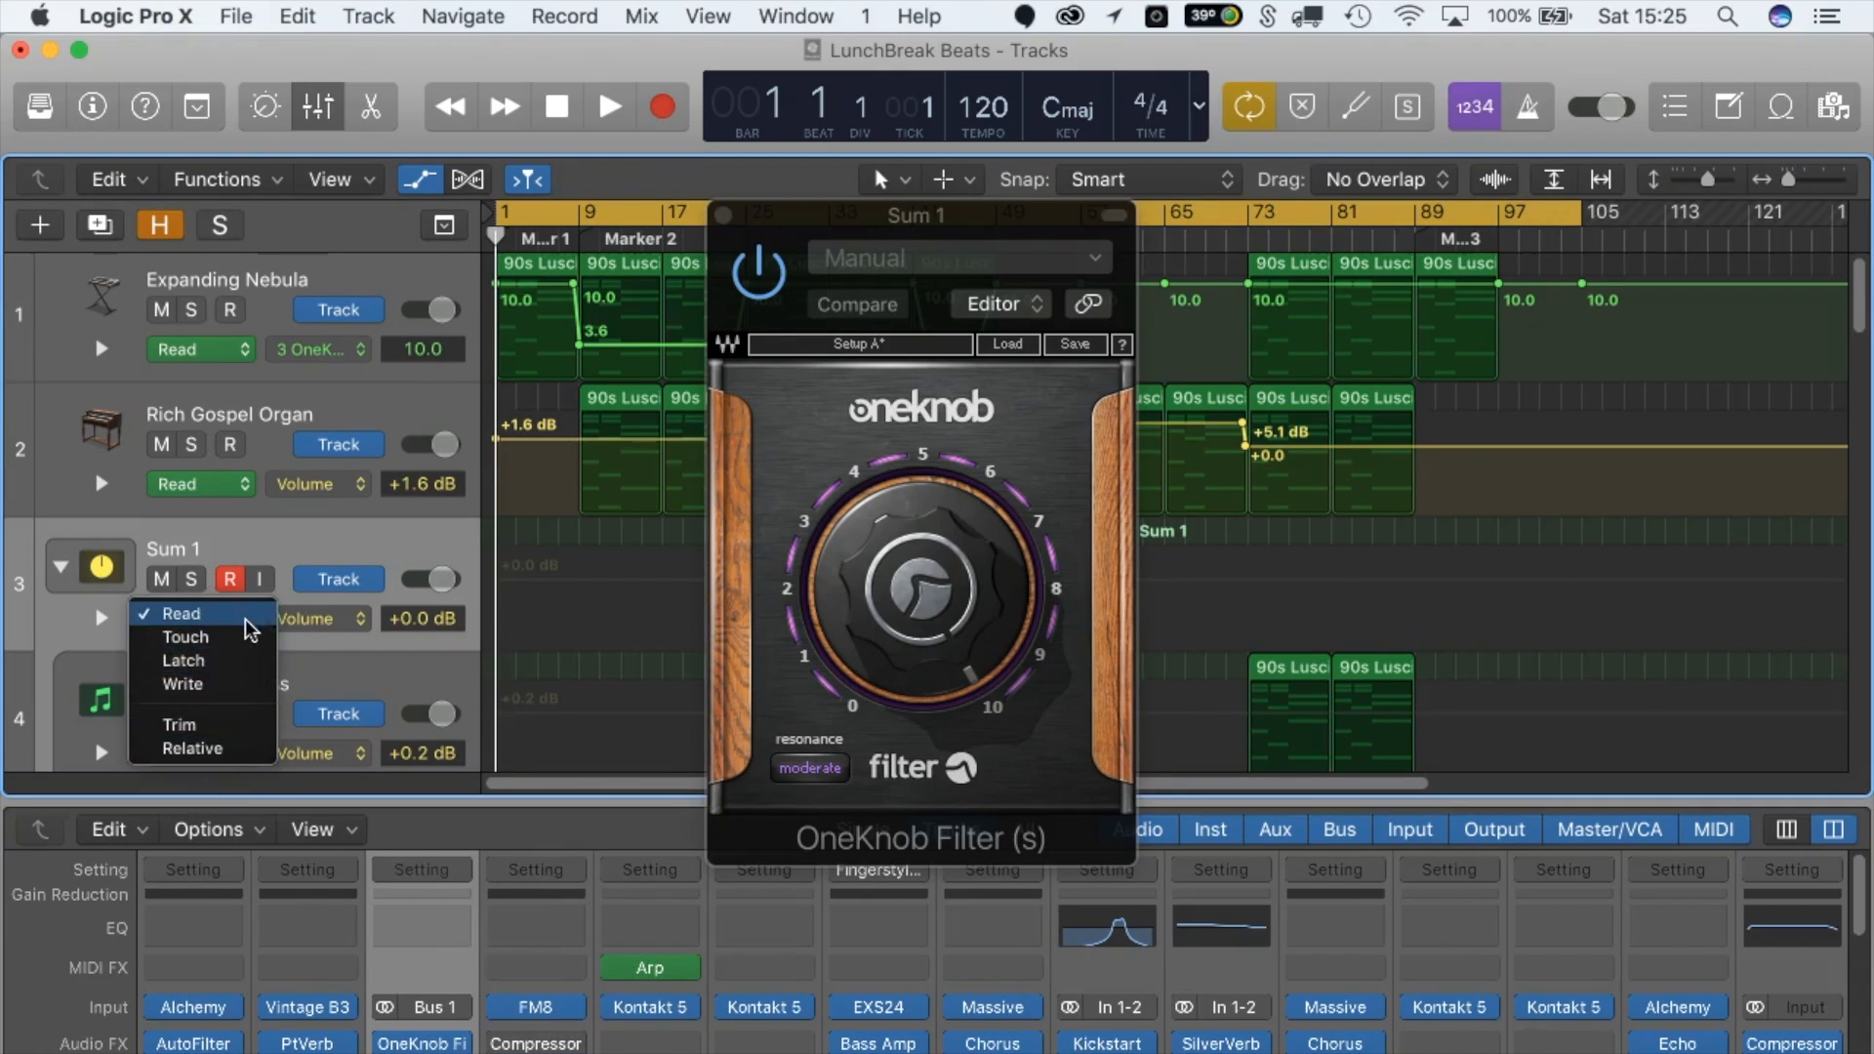
pyautogui.click(241, 638)
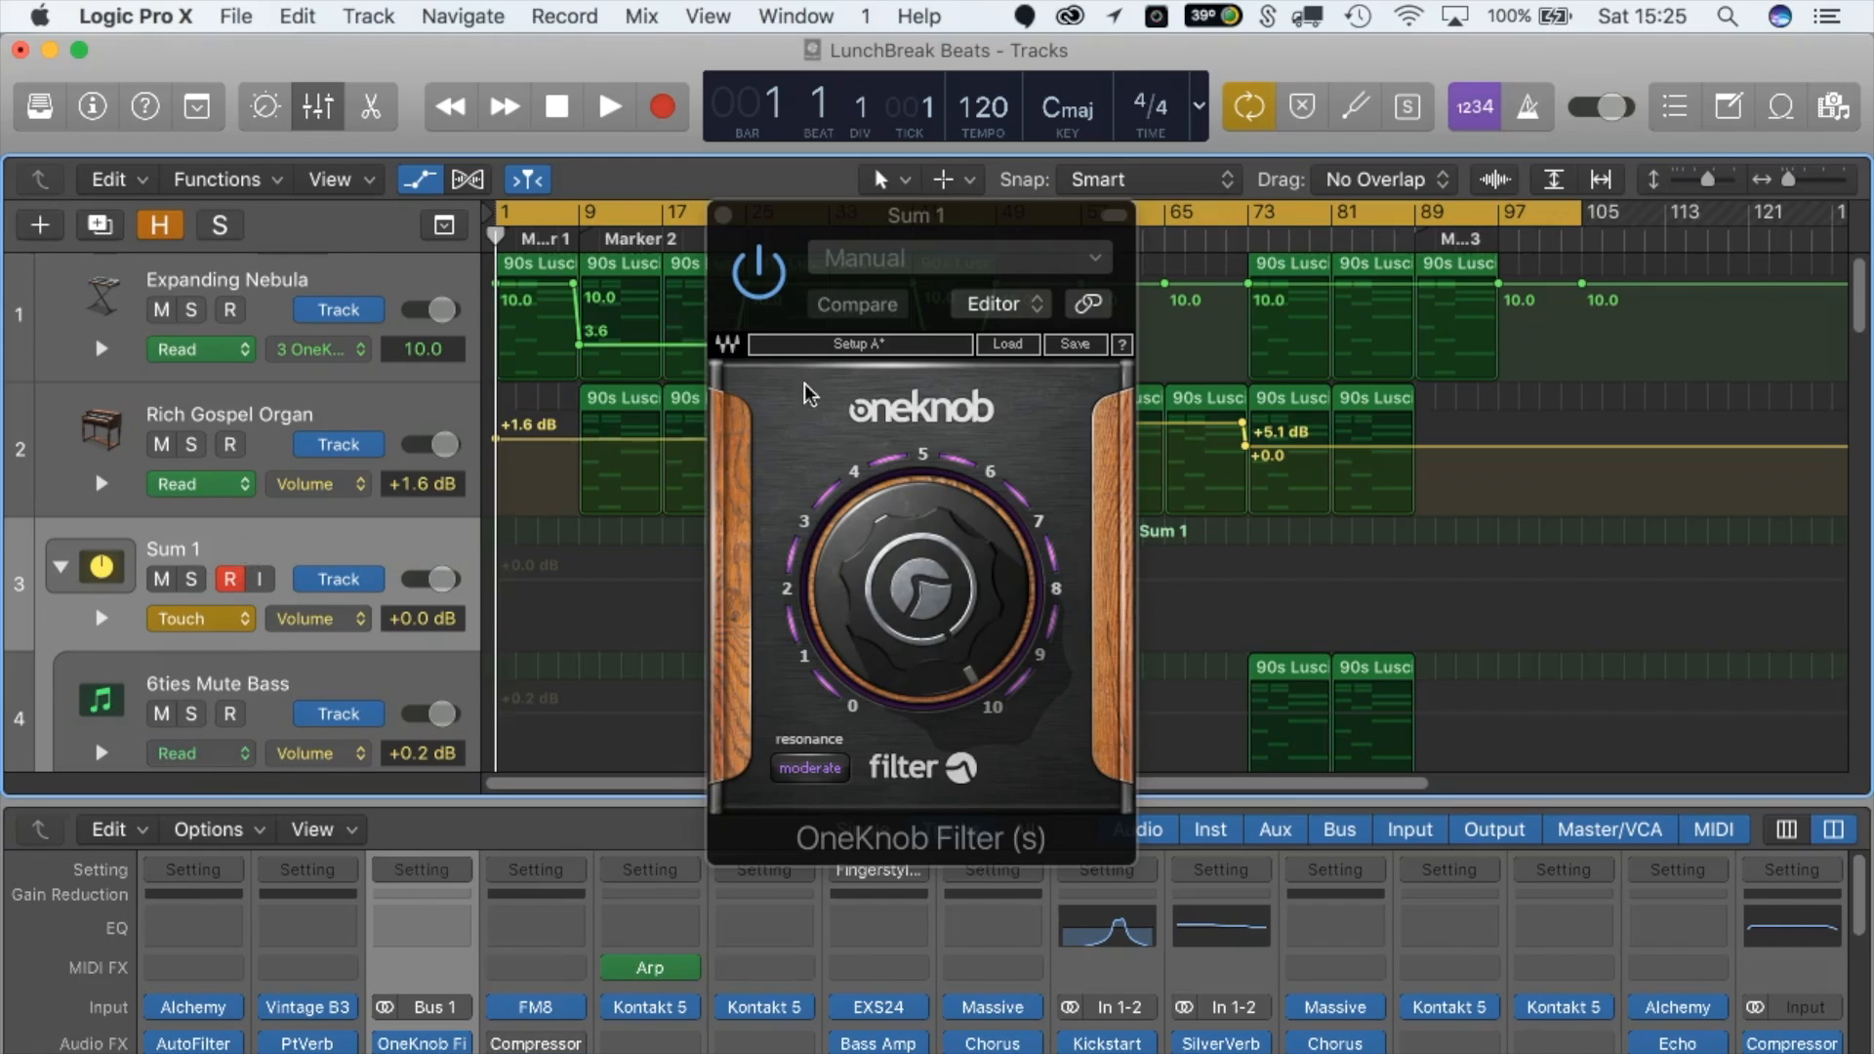
# - Close the OneKnob Filter window and record filter automation on Sum 1 from bar 1 to about bar 20
pyautogui.click(723, 216)
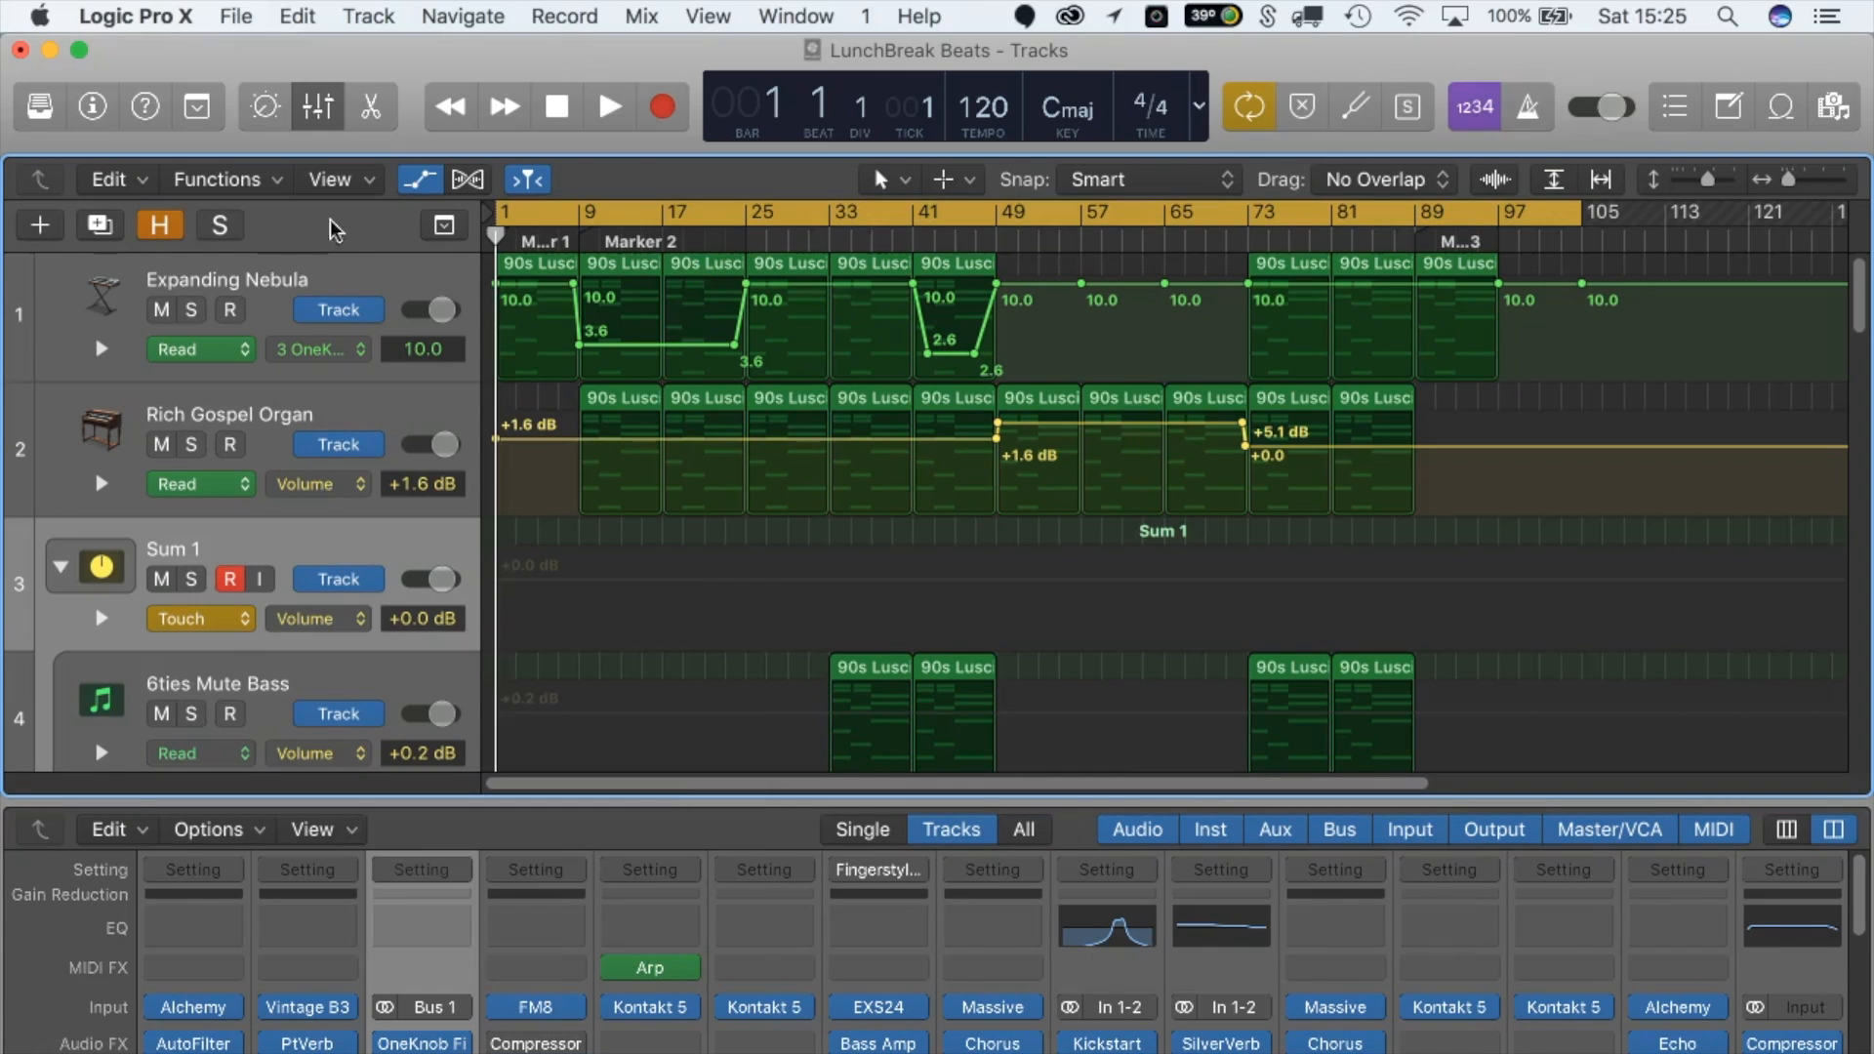
pyautogui.click(662, 107)
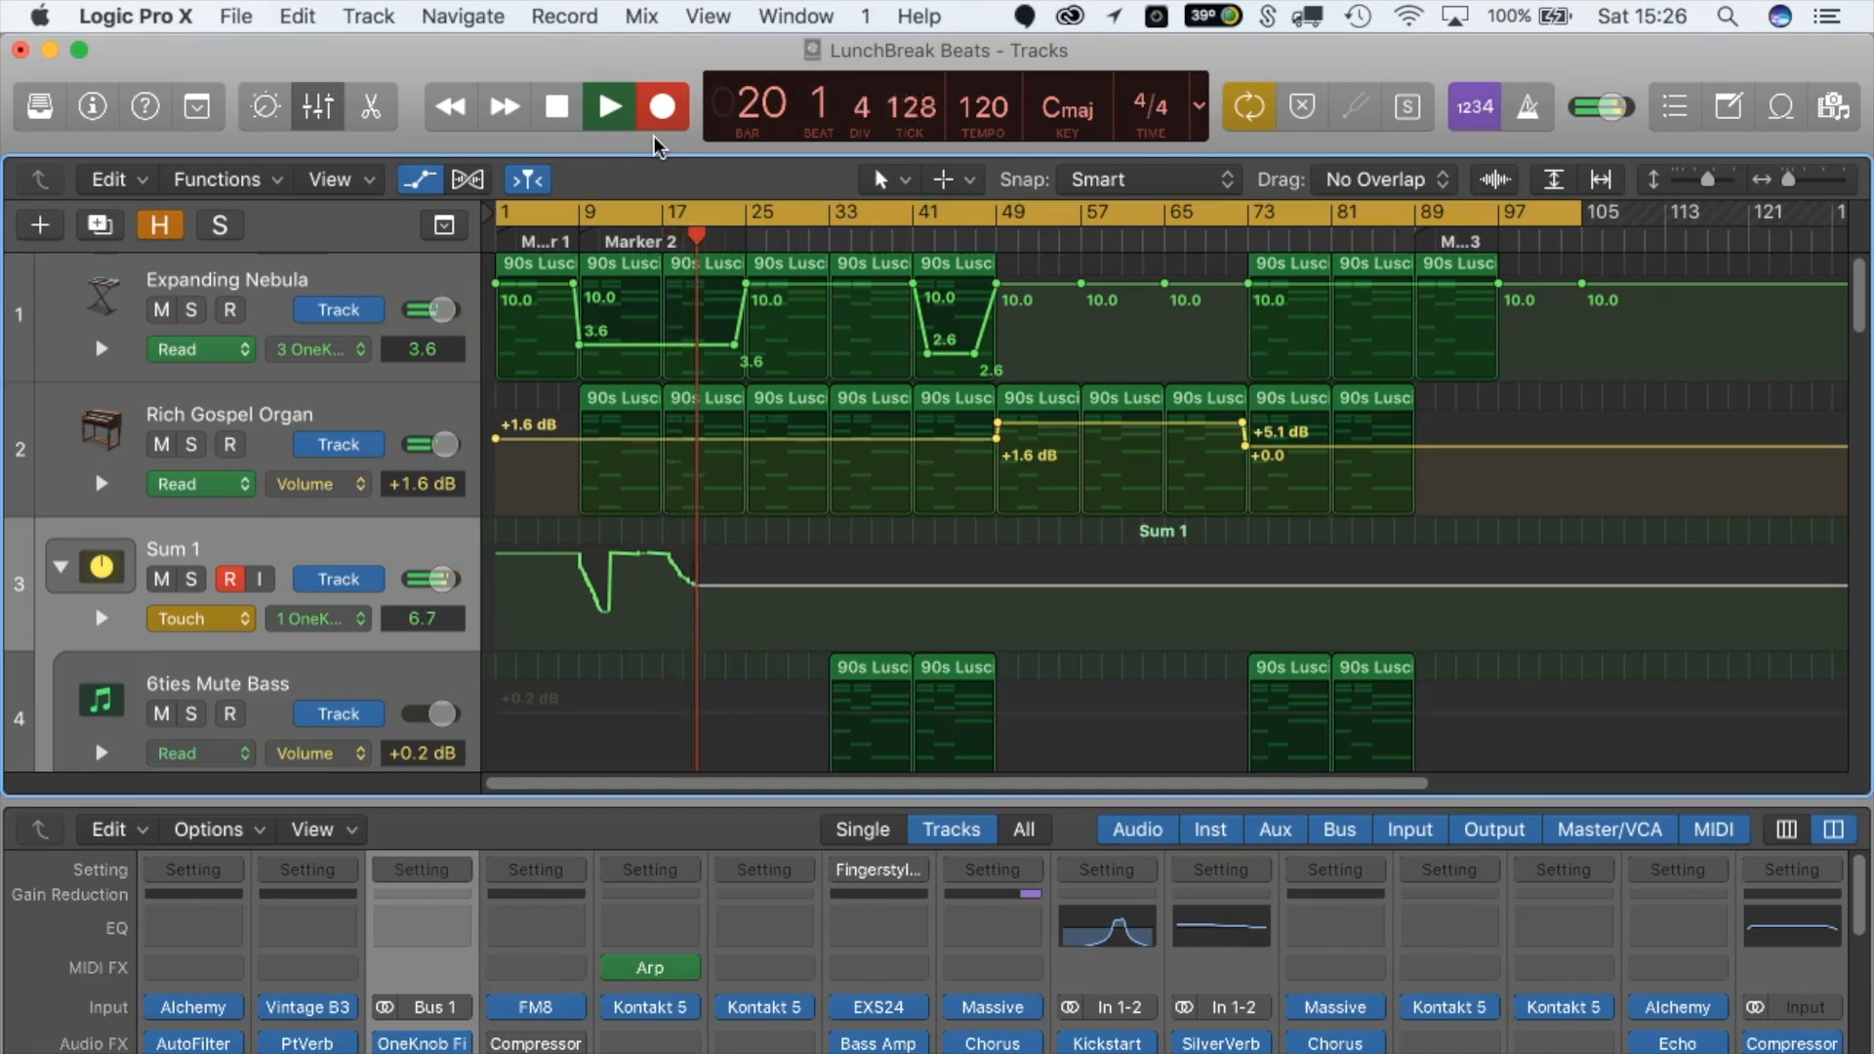
pyautogui.press('space')
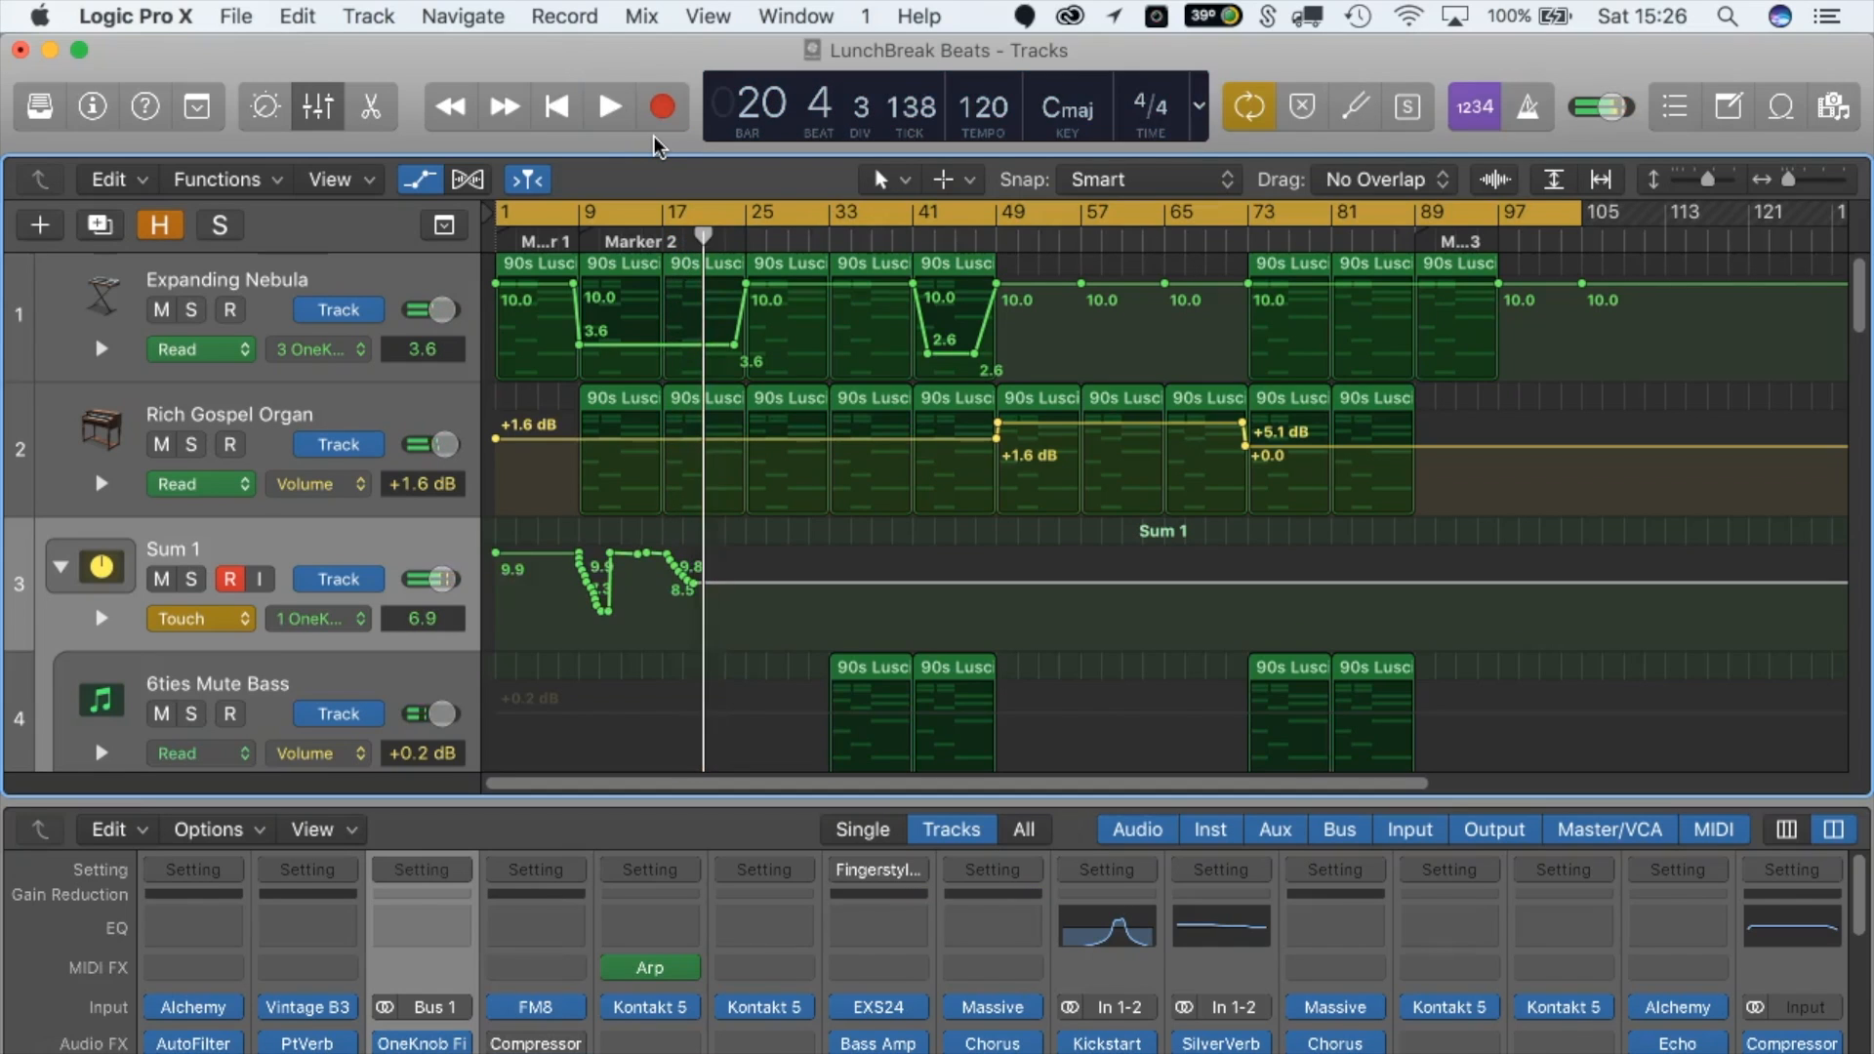
# - Play the project from the beginning to check the recorded filter automation on Sum 1
pyautogui.press('Return')
pyautogui.press('space')
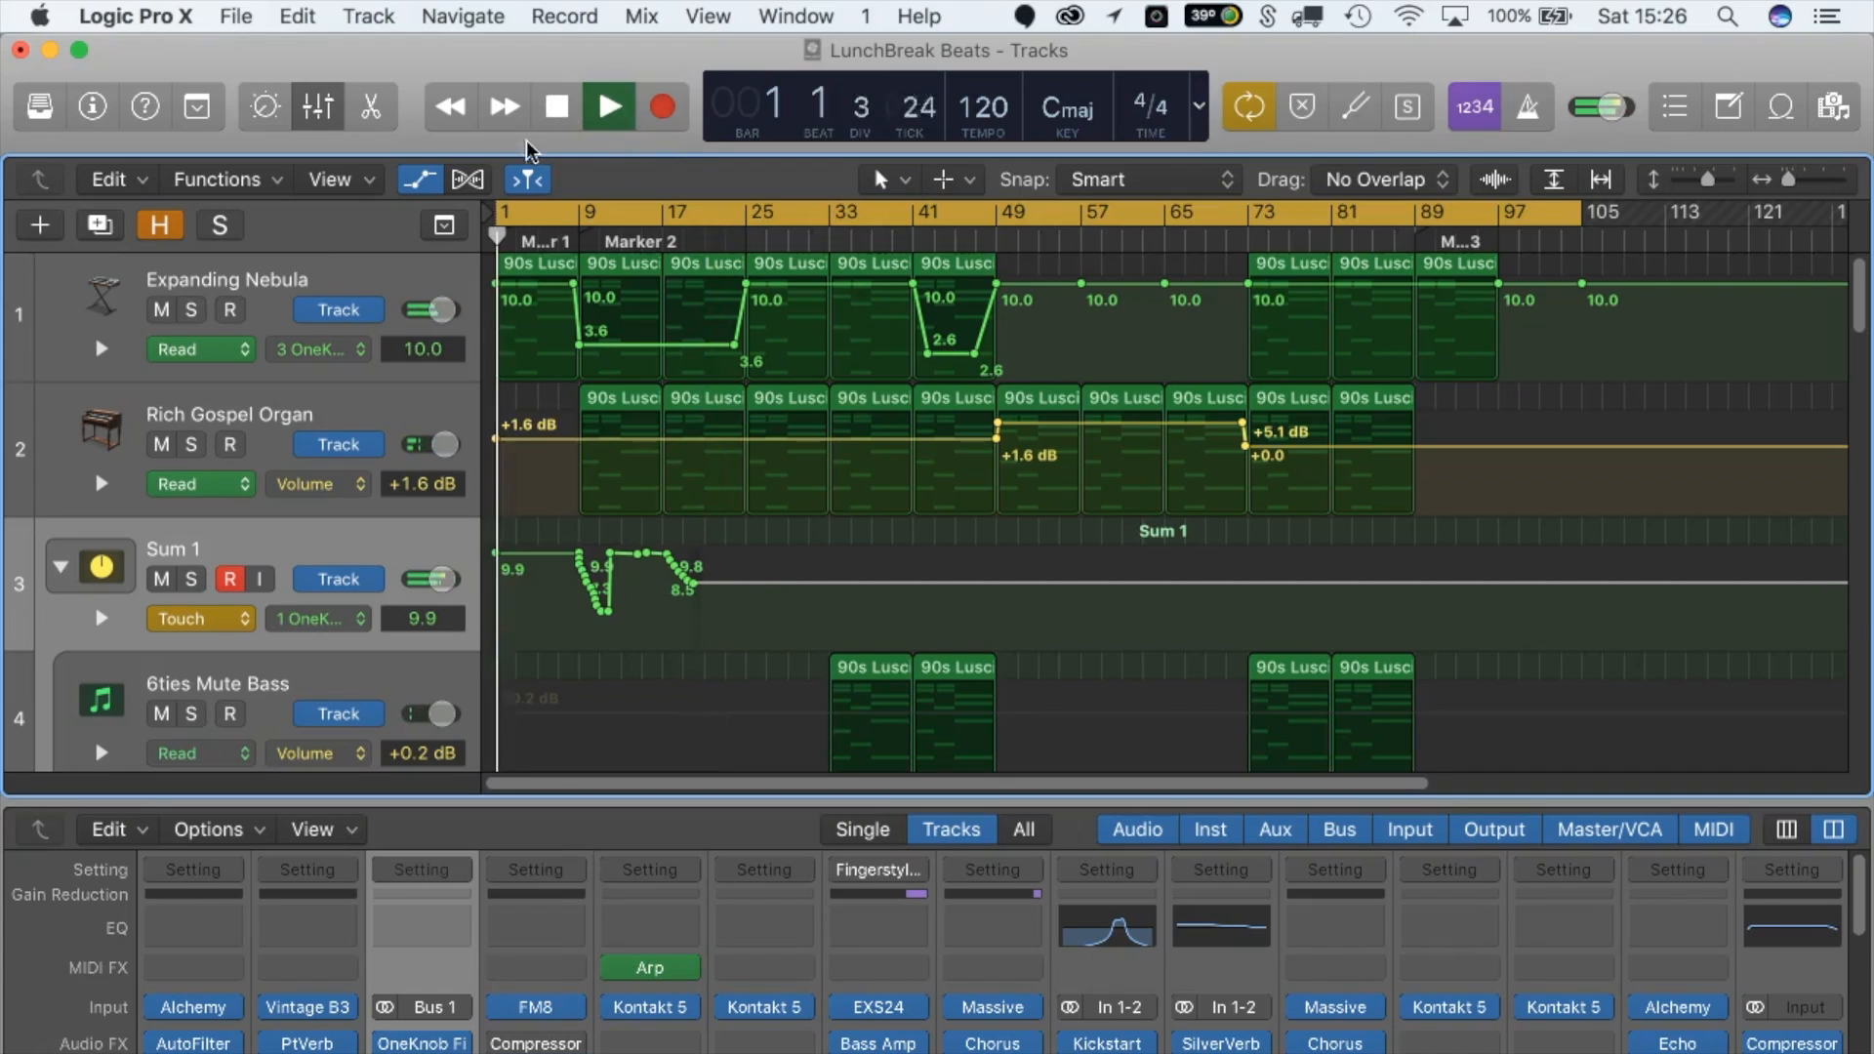
pyautogui.press('space')
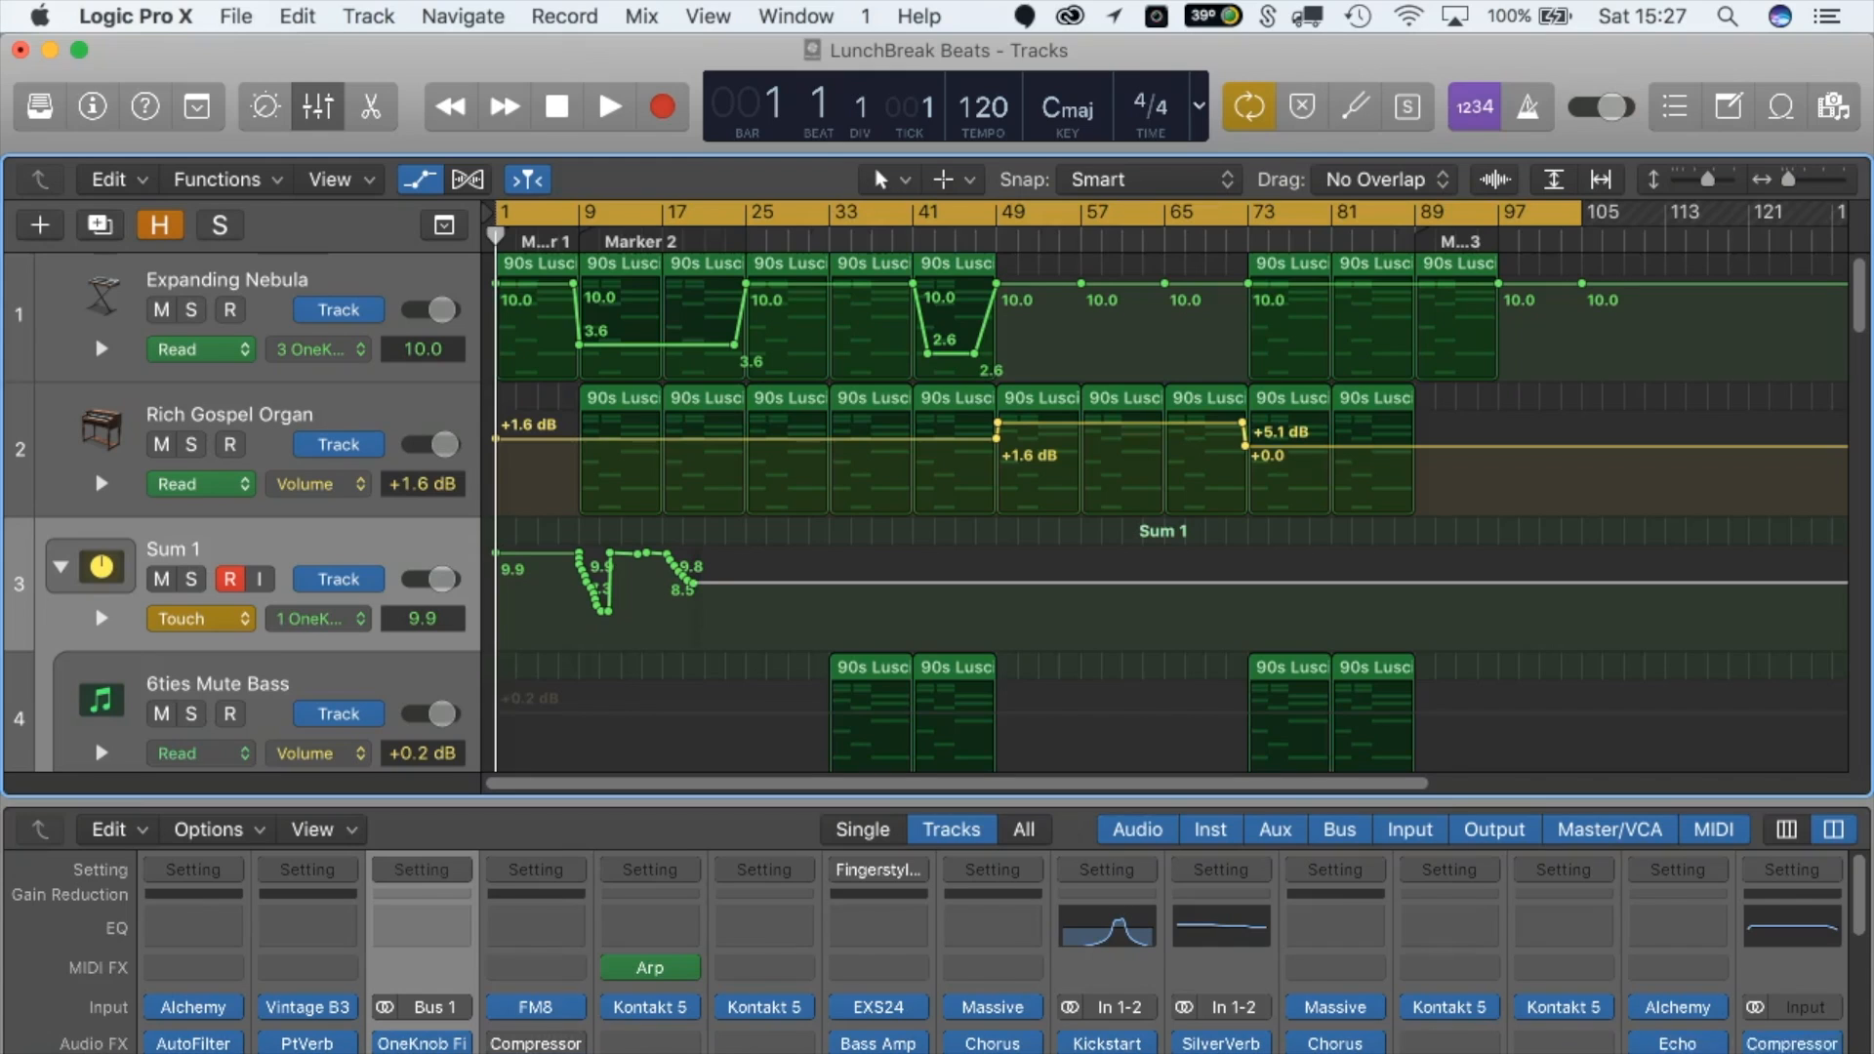
pyautogui.click(1744, 1053)
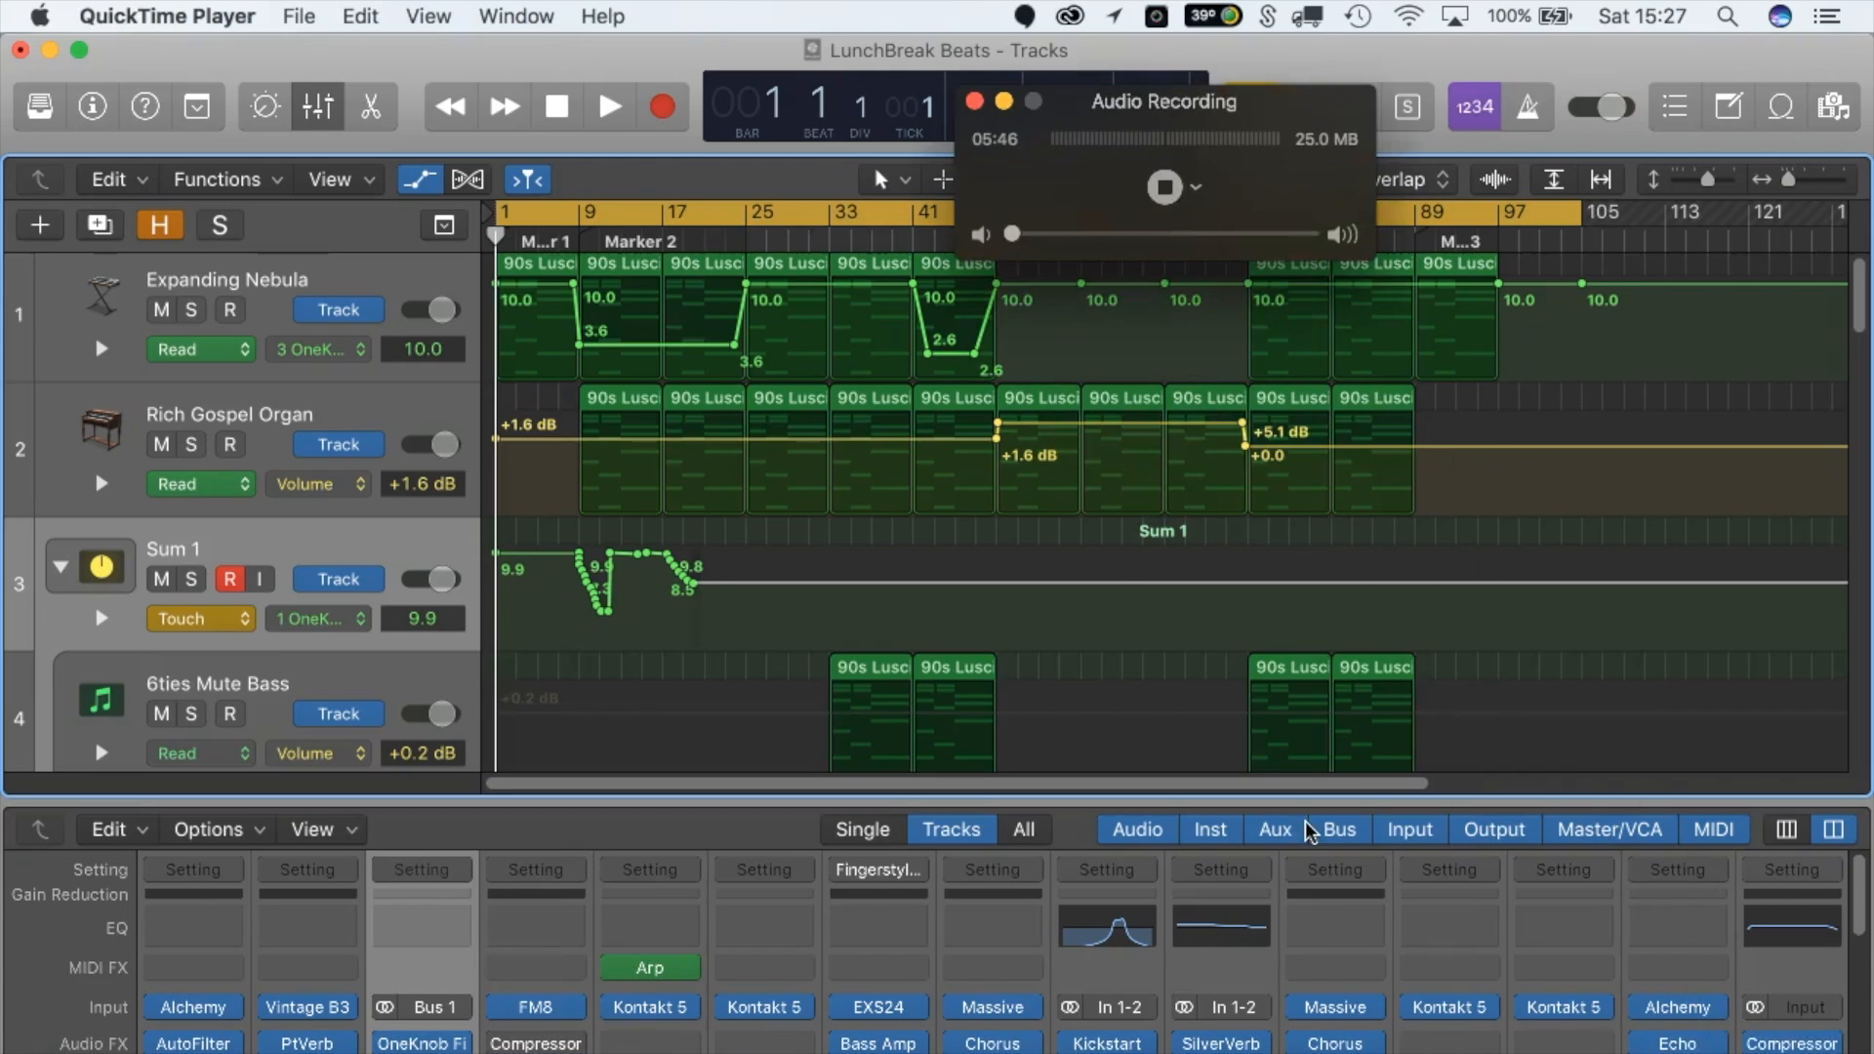